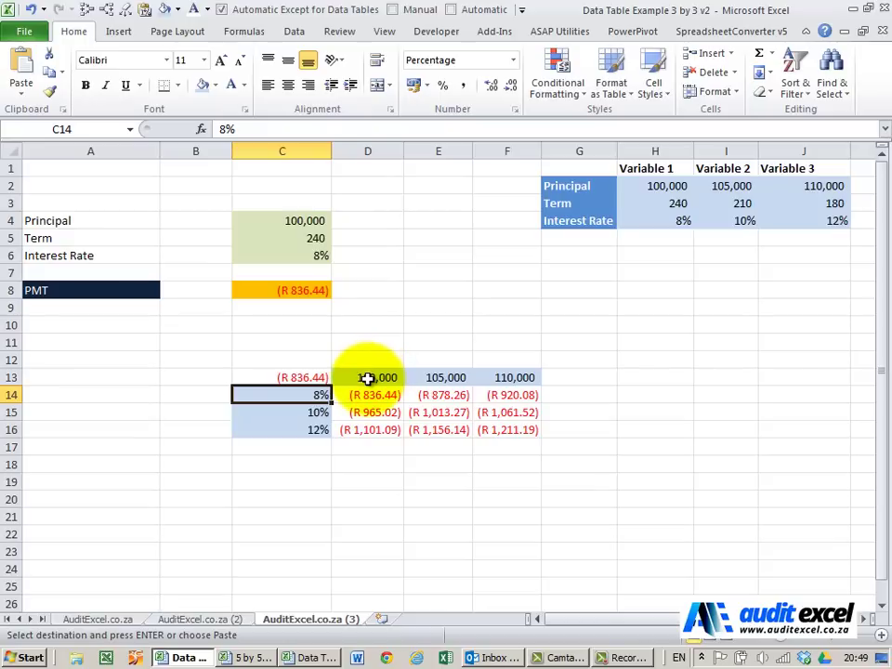
Step: Label the two-way data table with "Principal" in D12 and "Int Rate" in B14
left_click(372, 361)
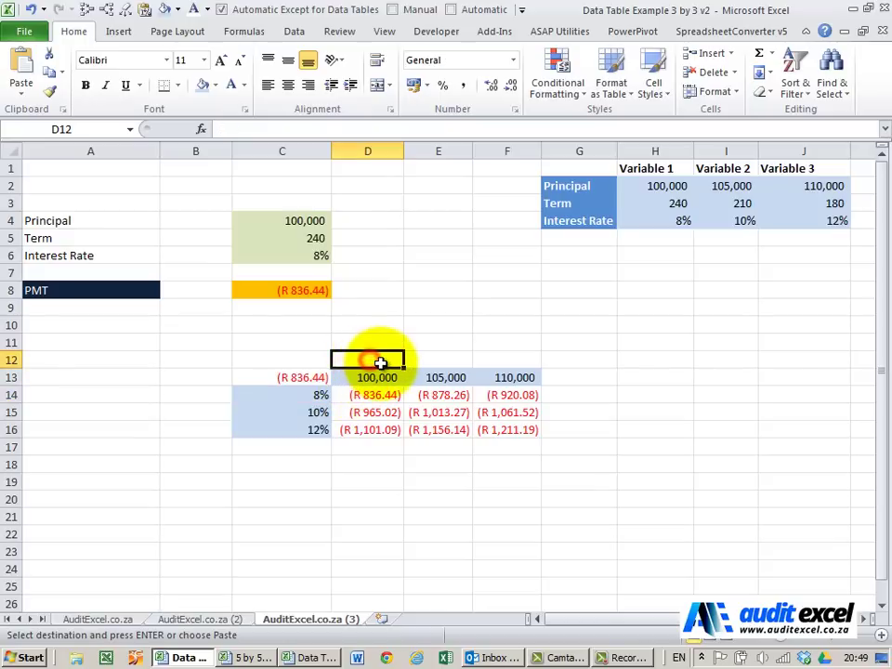
type("Princ")
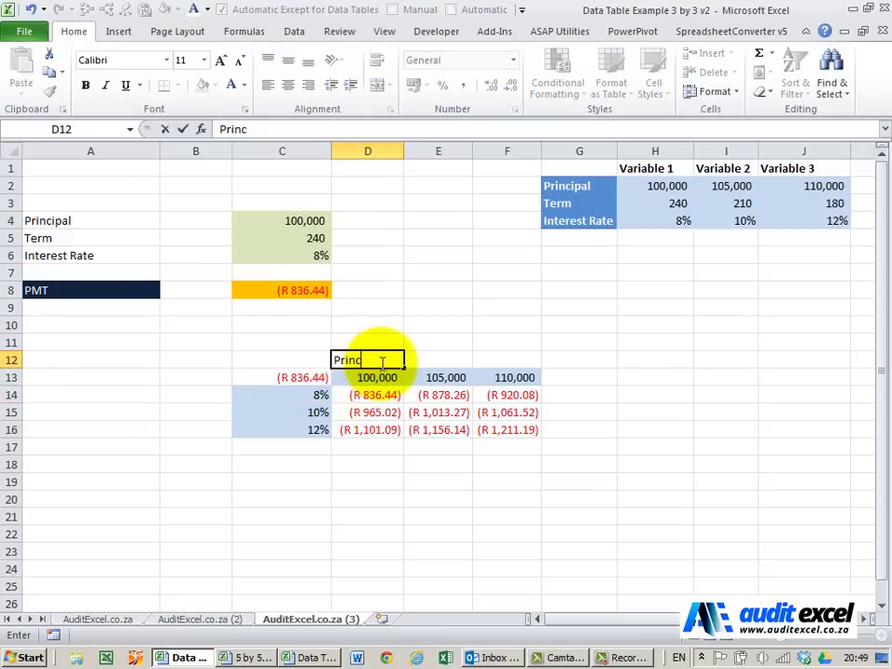
key("Down")
key("Down")
key("Down")
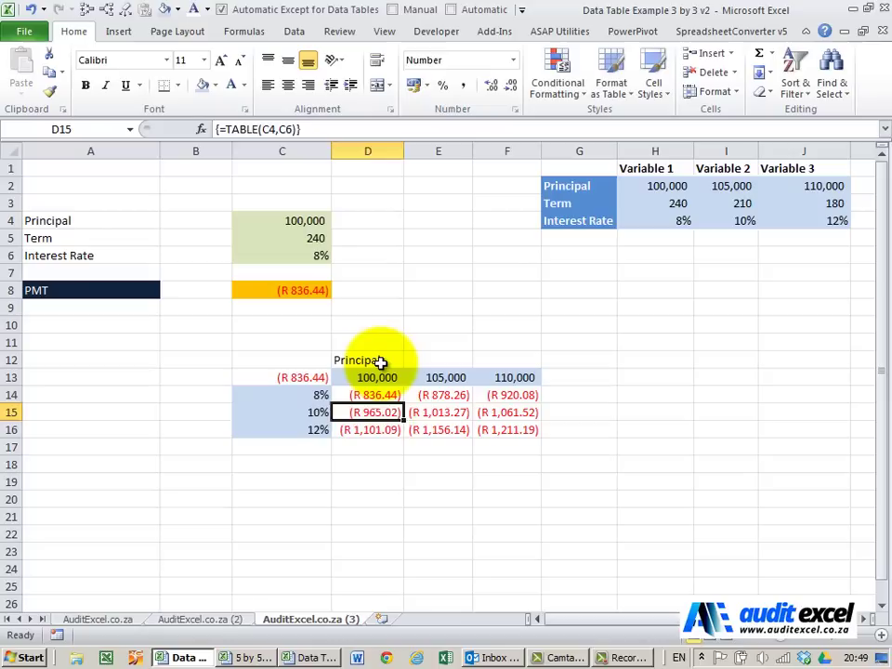
key("Left")
key("Left")
type("Int Ra")
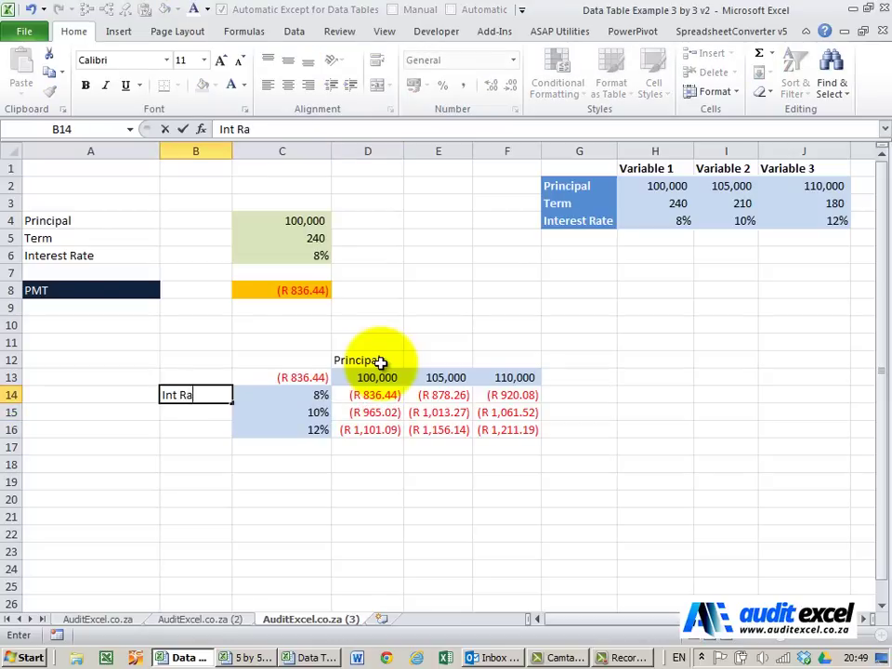
type("te")
key("Return")
key("Up")
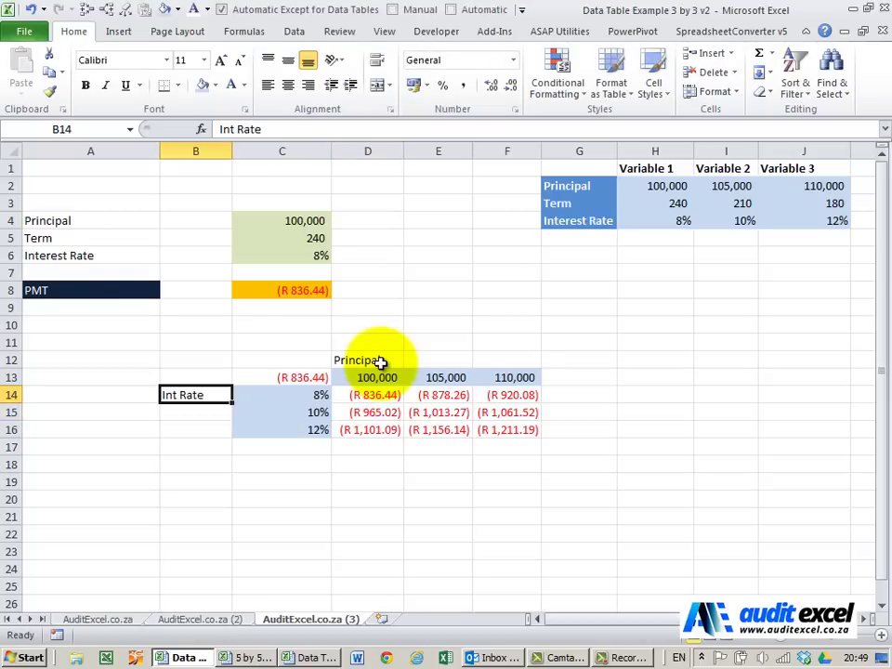
Step: Inspect the data table formula in the middle result cell E15
left_click(440, 413)
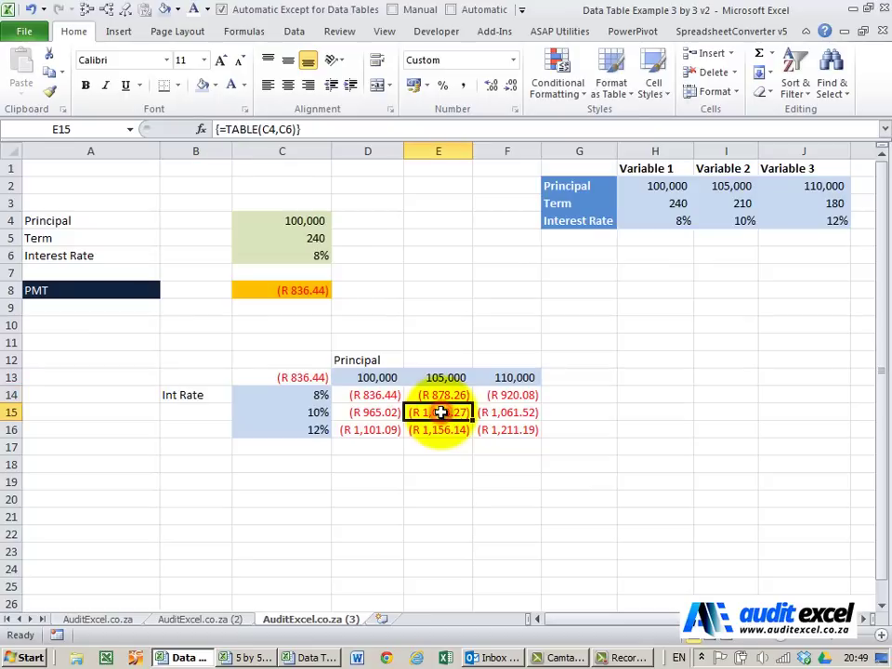
left_click(373, 468)
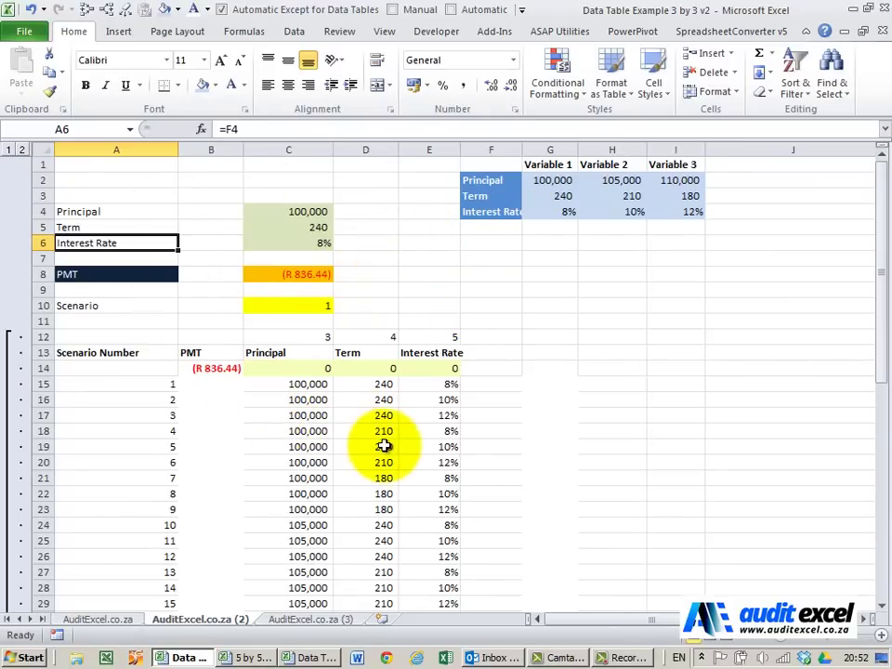
Step: Review the scenario numbers in column A from cell A15 down to the end of the list
left_click(146, 385)
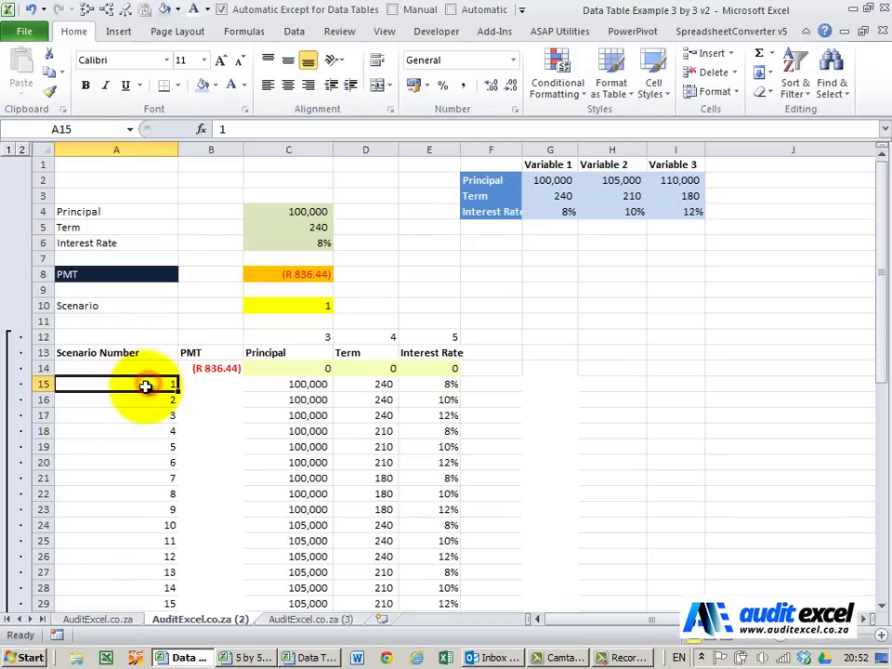
scroll(146, 386, "down", 5)
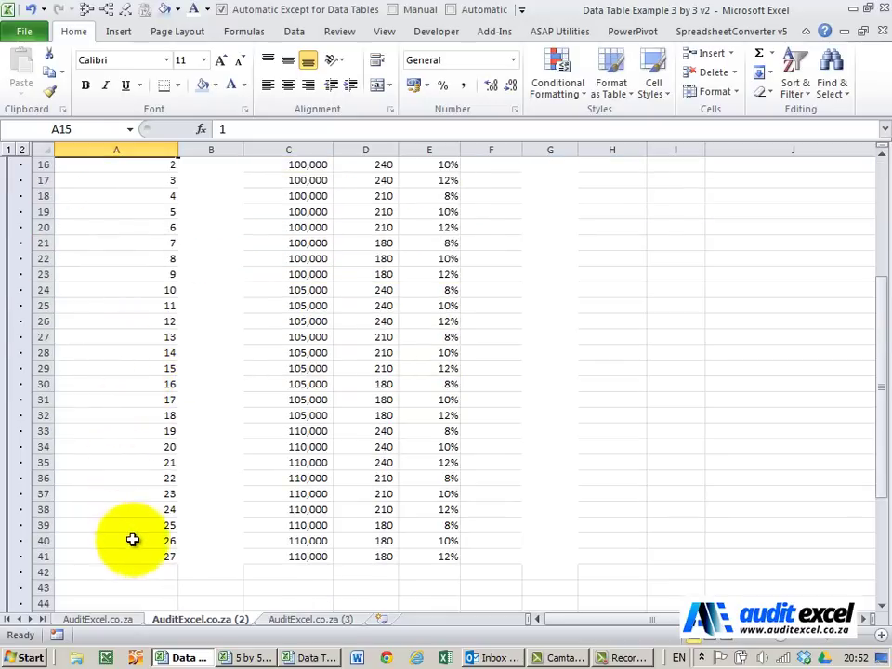
scroll(137, 348, "up", 3)
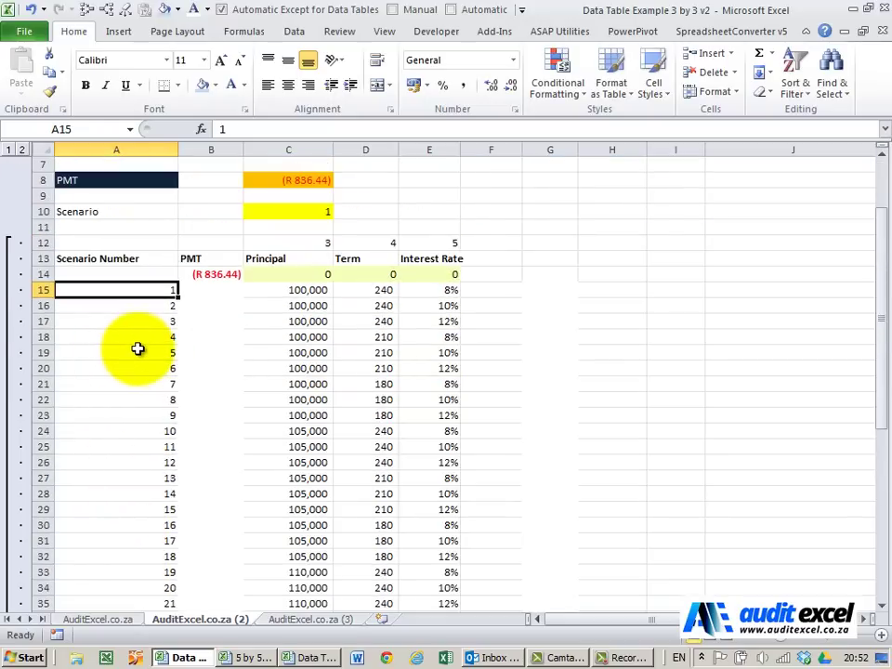
Step: Trace the precedents of the PMT reference in cell B14
left_click(209, 274)
left_click(86, 9)
scroll(647, 235, "up", 1)
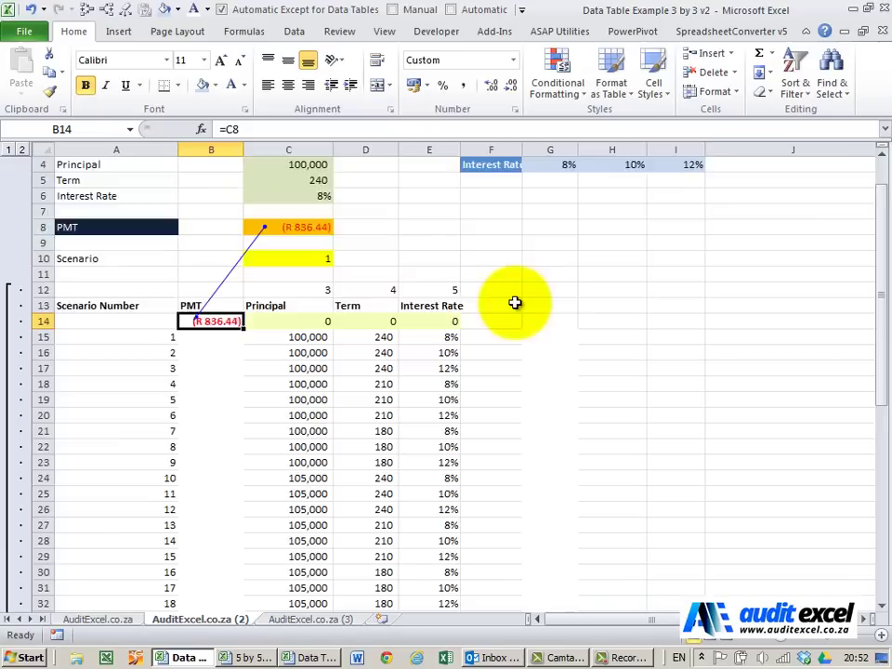
scroll(516, 303, "down", 1)
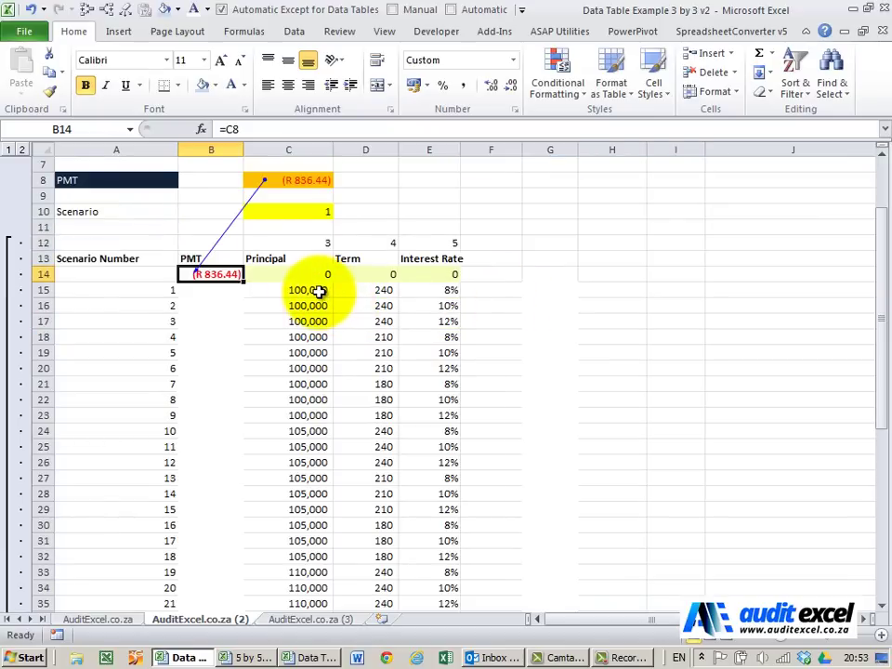
Step: Examine the formulas behind the Principal, Term and Interest Rate values in the scenario list and review the combinations down to the last scenario
left_click(319, 291)
scroll(646, 333, "up", 2)
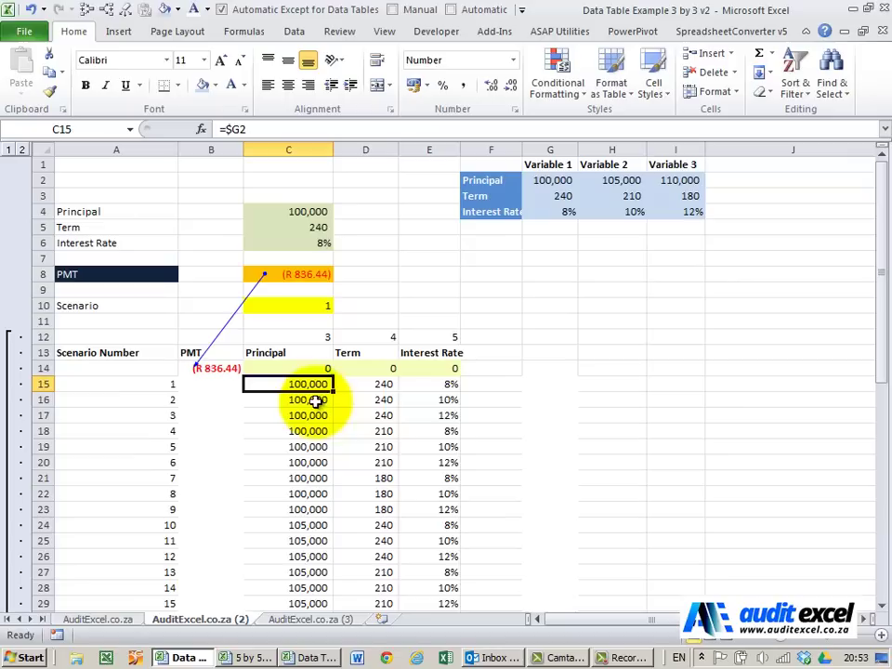
left_click(310, 400)
left_click(356, 400)
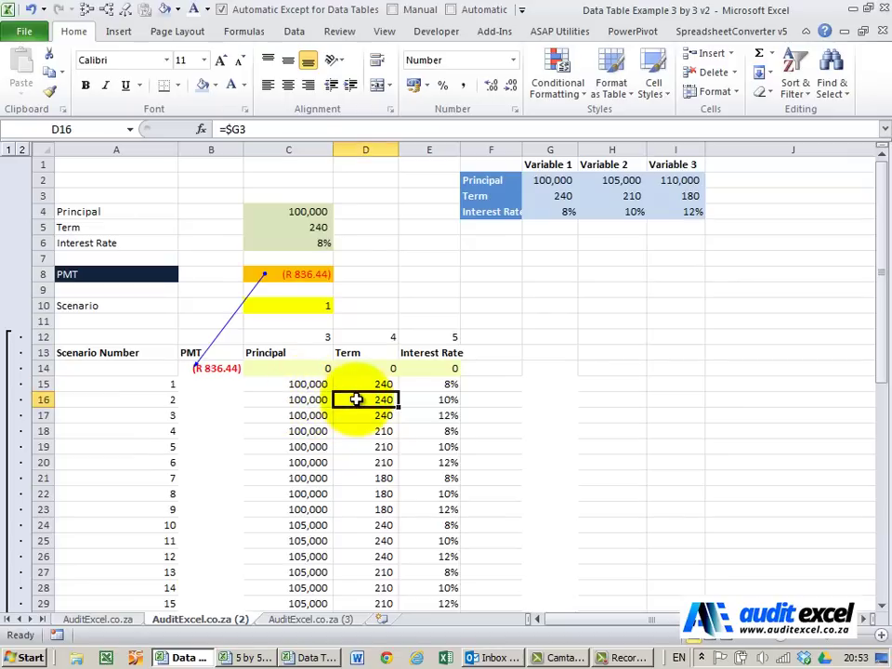
left_click(429, 404)
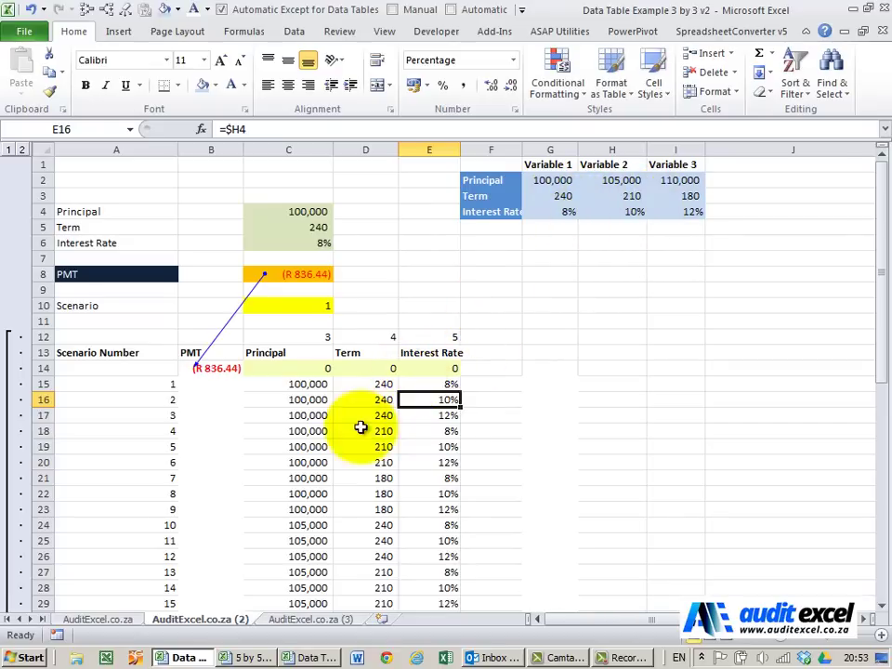
scroll(344, 423, "down", 4)
scroll(186, 316, "down", 1)
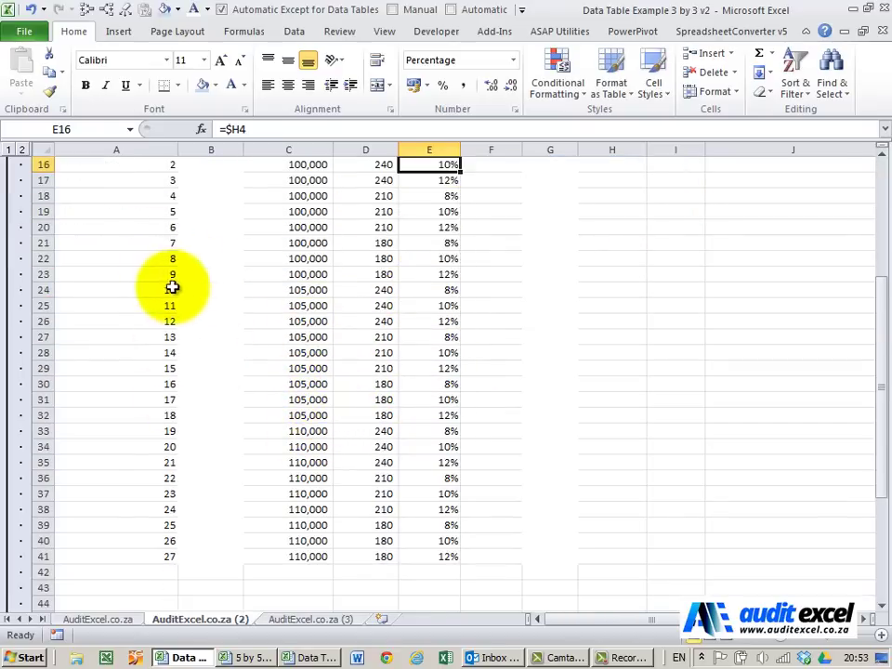
scroll(494, 380, "up", 3)
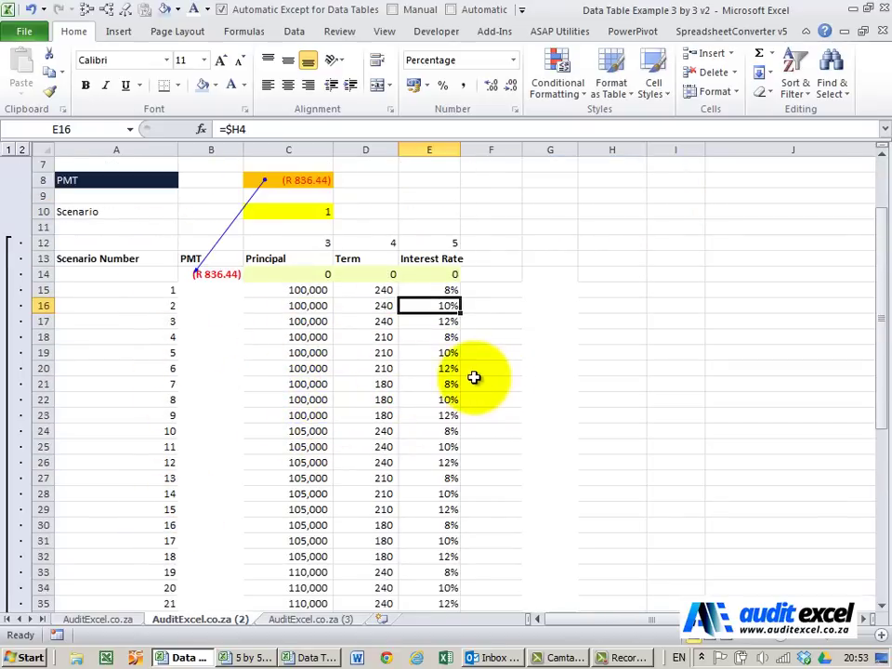
scroll(474, 377, "up", 2)
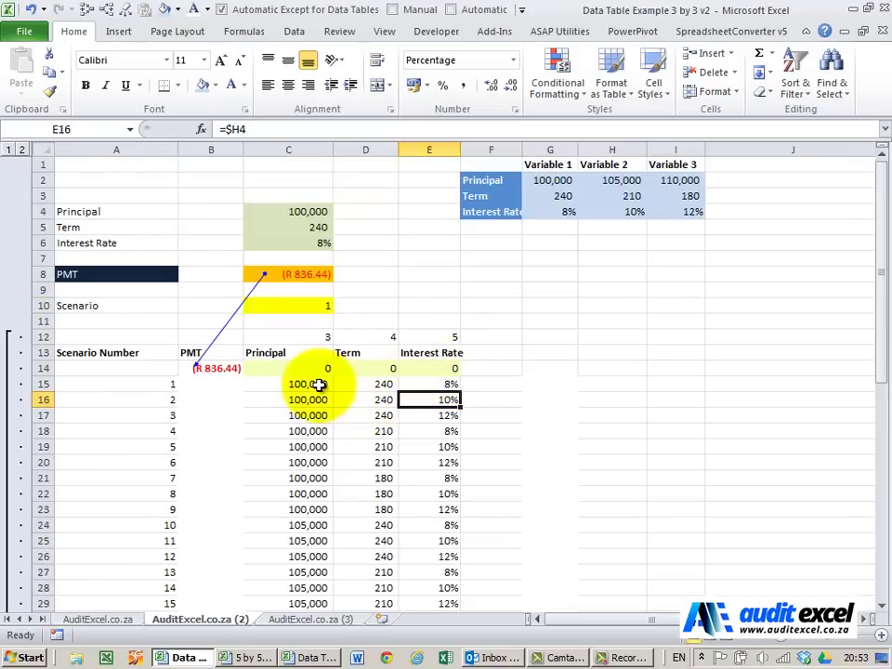
left_click(318, 384)
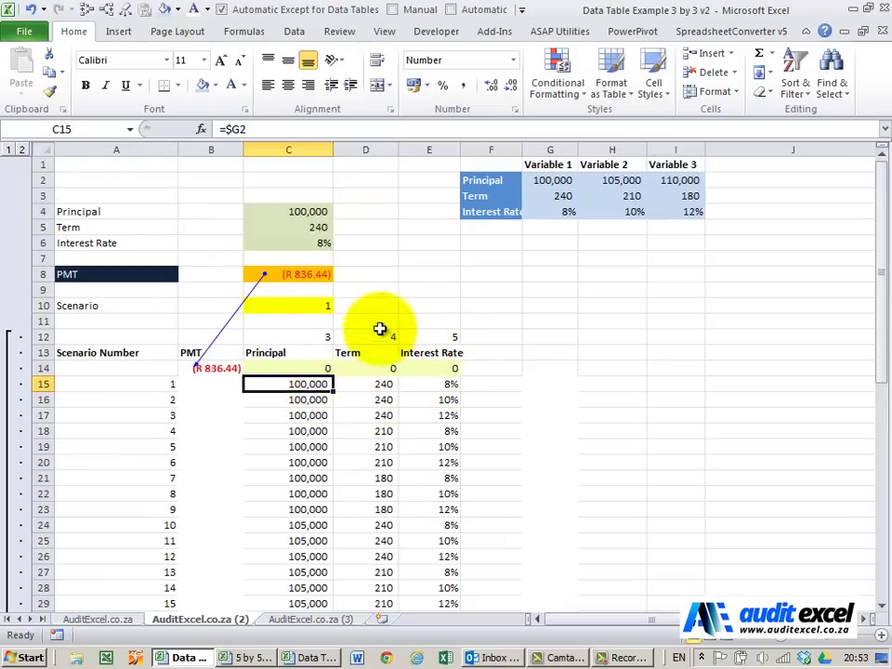
Step: Check the VLOOKUP formula in C4 and the scenario input cell C10, and remove the trace arrow
left_click(308, 211)
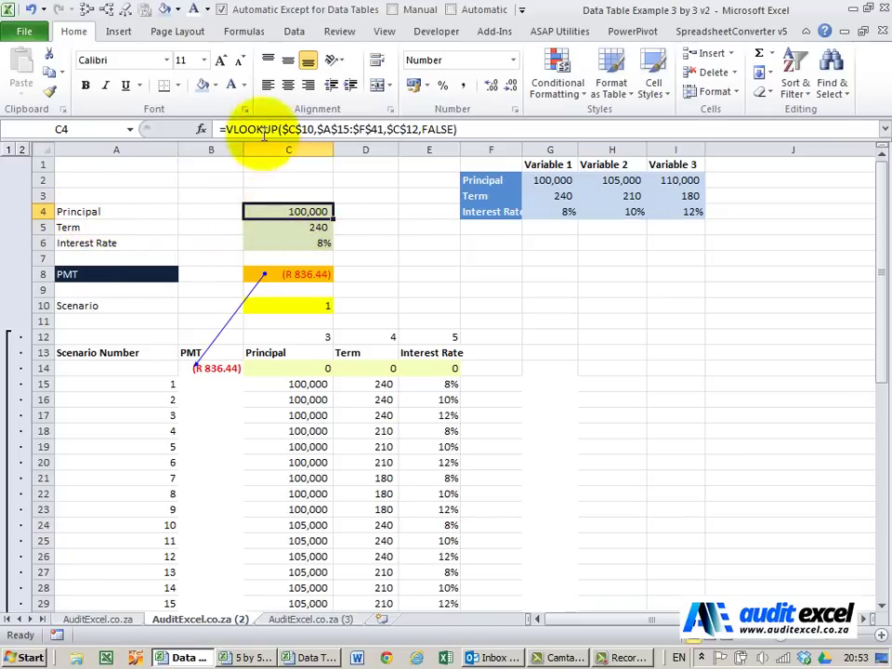
left_click(301, 305)
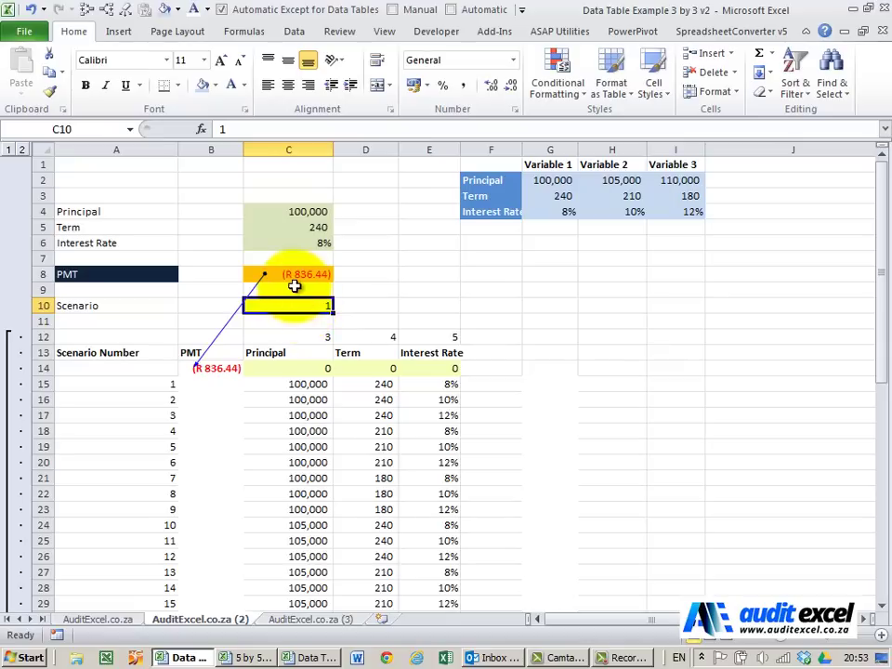
left_click(127, 11)
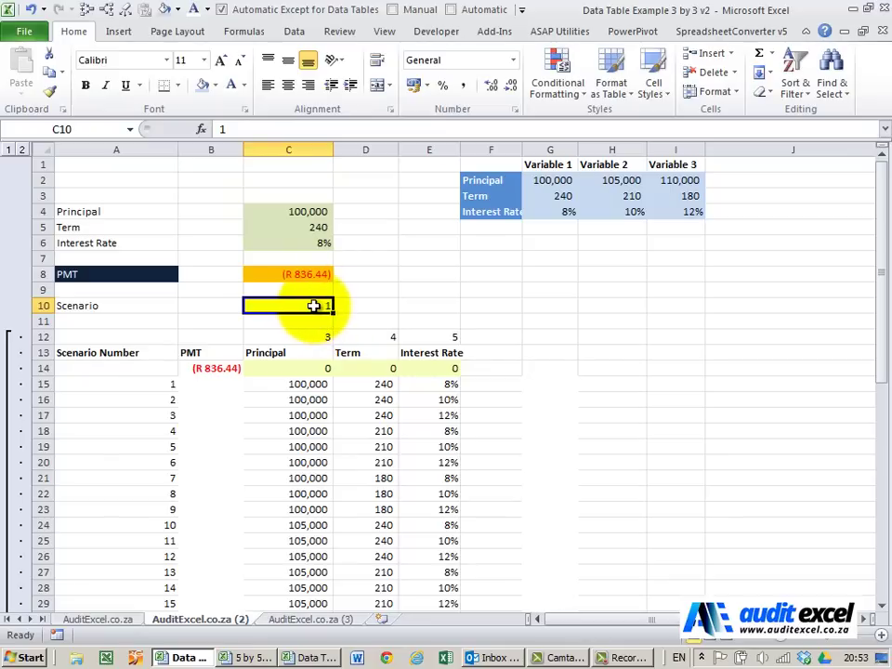
Step: Review the VLOOKUP function arguments of the Principal formula in C4 without changing them
left_click(307, 210)
left_click(202, 130)
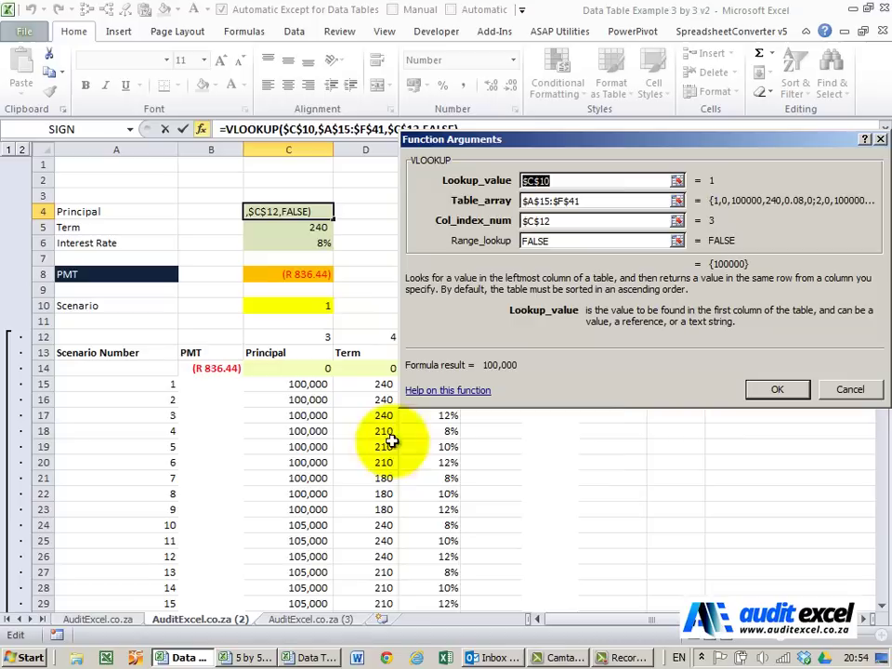
left_click(848, 392)
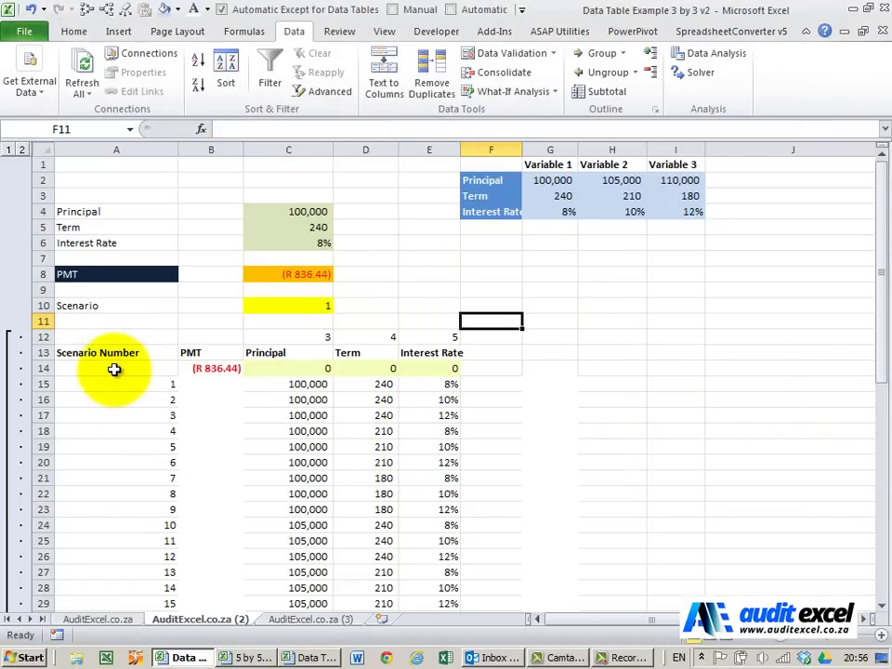
Step: Create a What-If data table on A14:B41 with the scenario cell C10 as the column input cell
left_click_drag(116, 368, 196, 369)
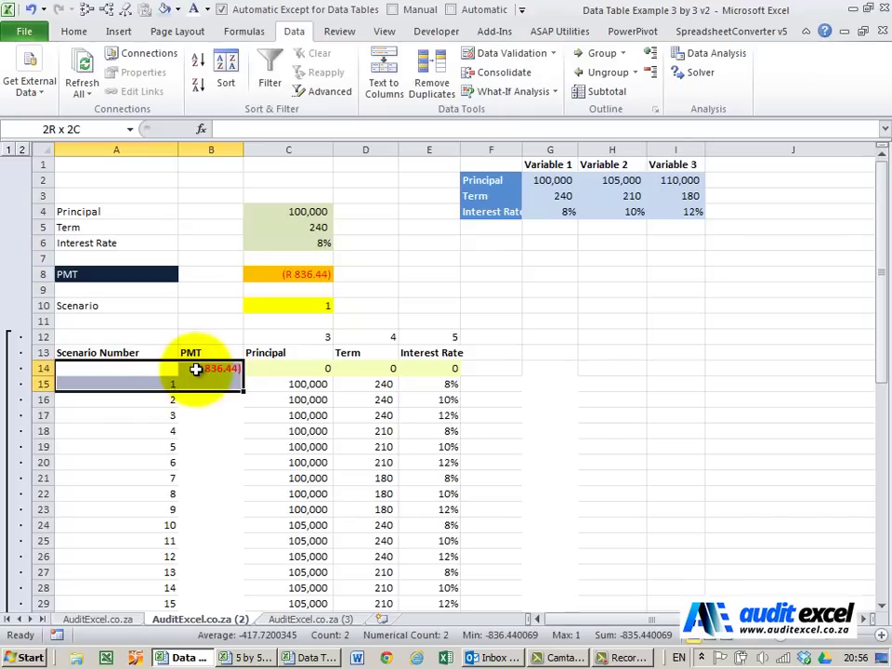
key("ctrl+shift+Down")
scroll(196, 369, "up", 3)
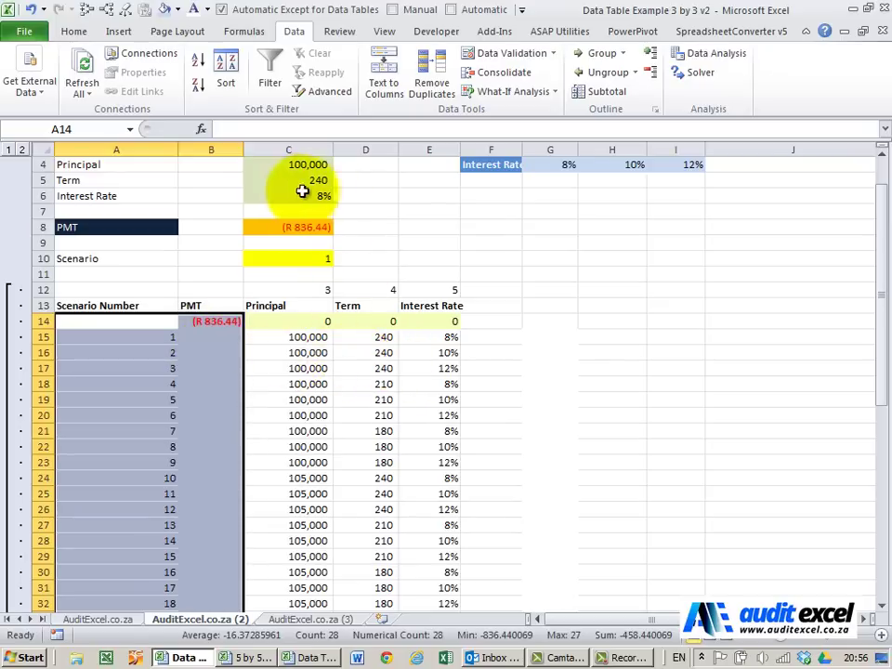
left_click(294, 30)
left_click(539, 93)
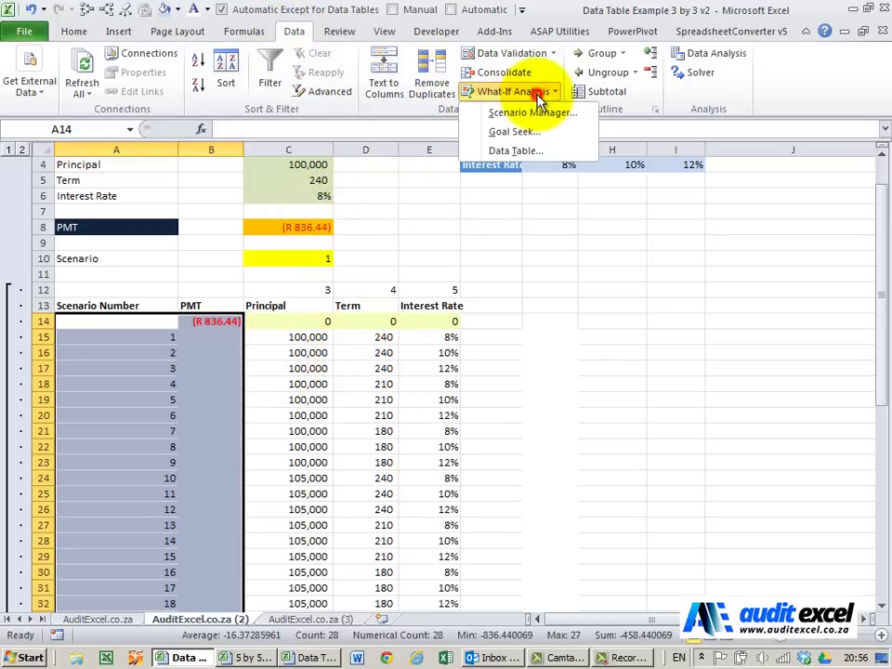
left_click(537, 152)
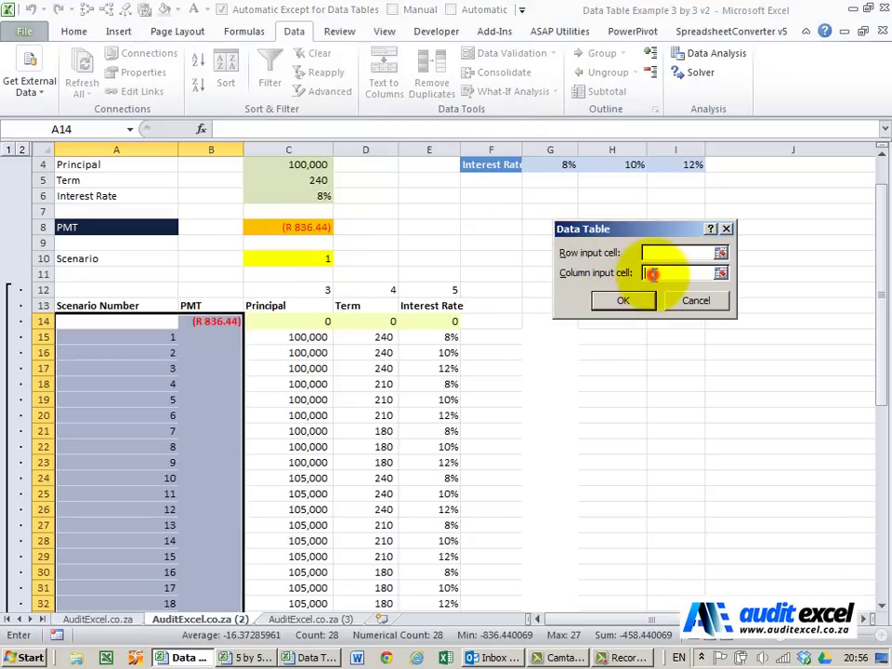
left_click(302, 259)
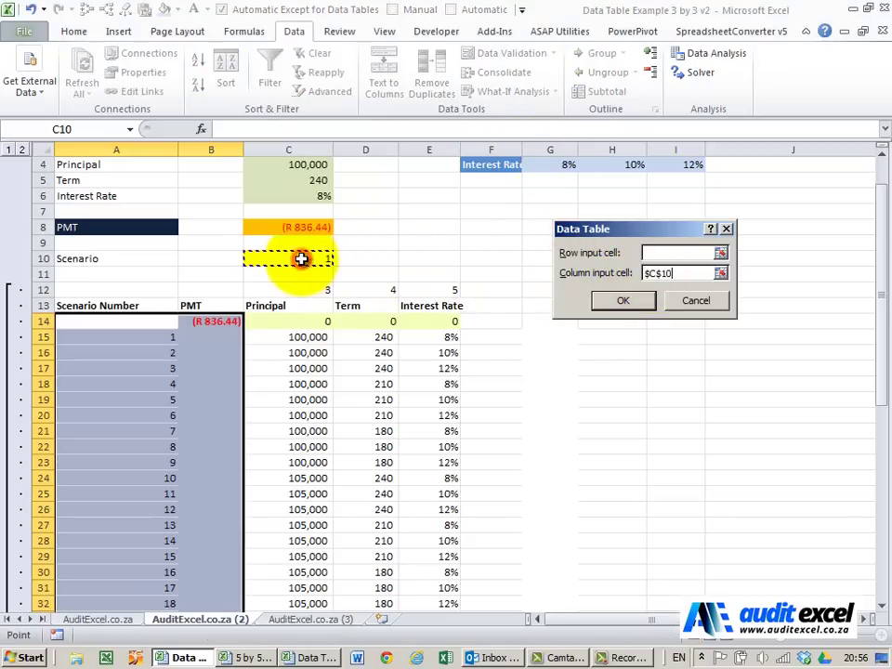
left_click(607, 303)
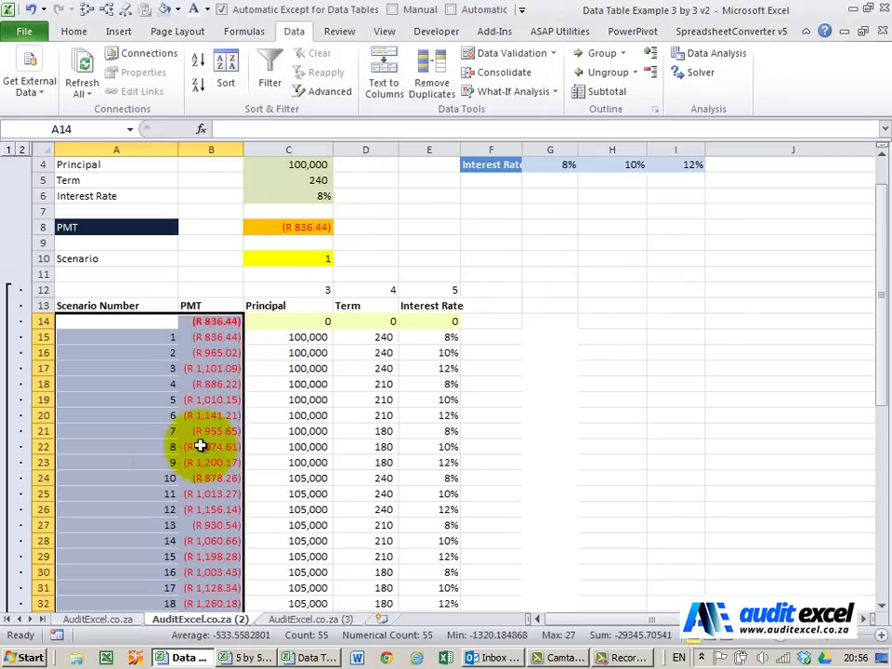
Step: Examine the TABLE formula in B15 and the PMT results for all scenarios, and select the Scenario Number header in A13
left_click(192, 337)
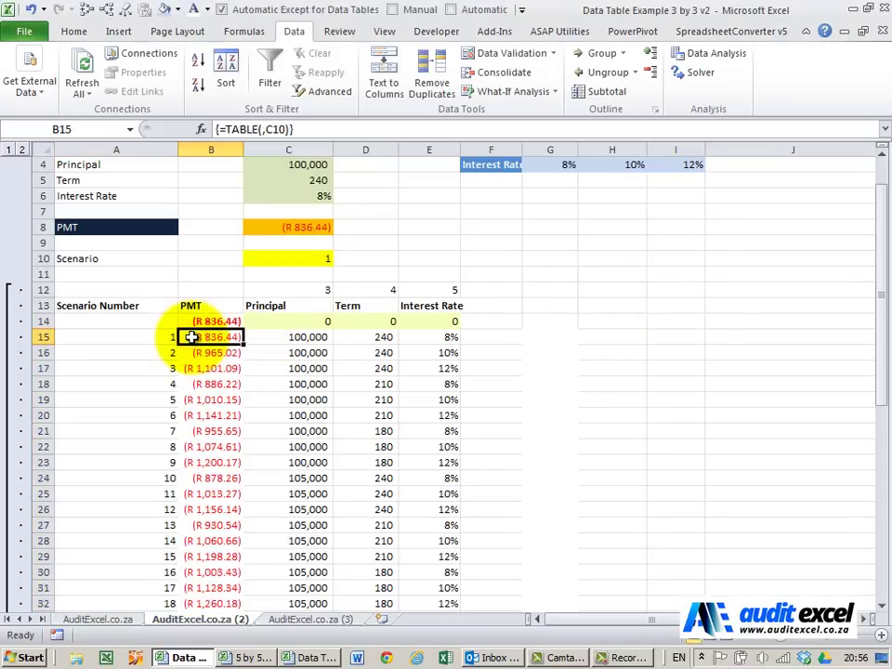
scroll(192, 336, "up", 1)
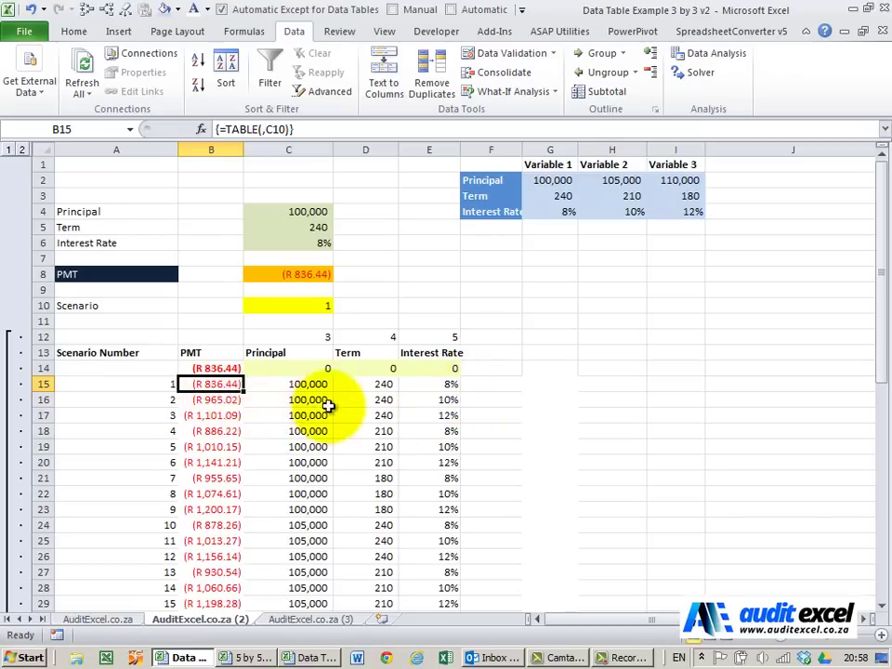
scroll(344, 409, "down", 4)
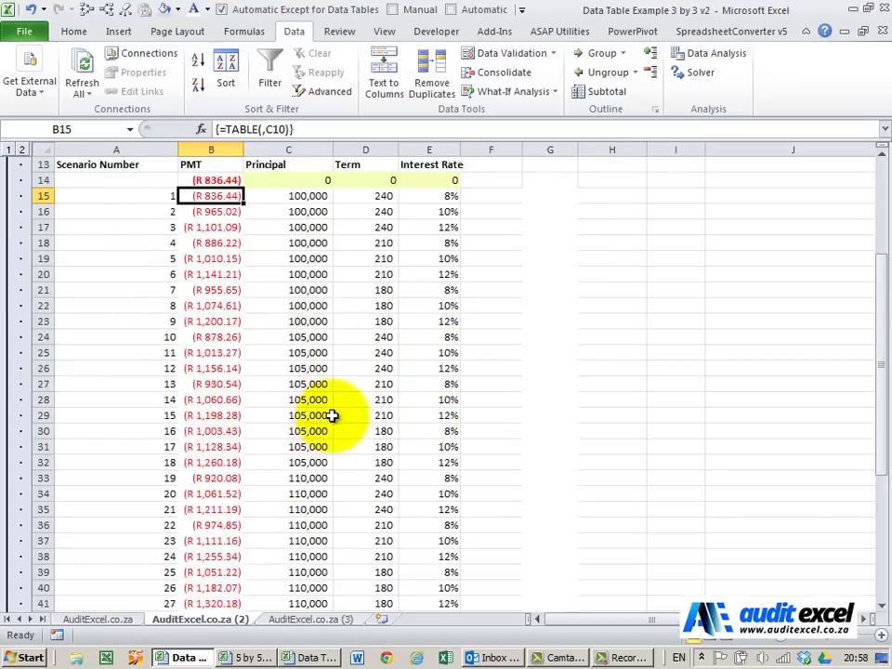
scroll(335, 416, "up", 3)
scroll(333, 414, "up", 1)
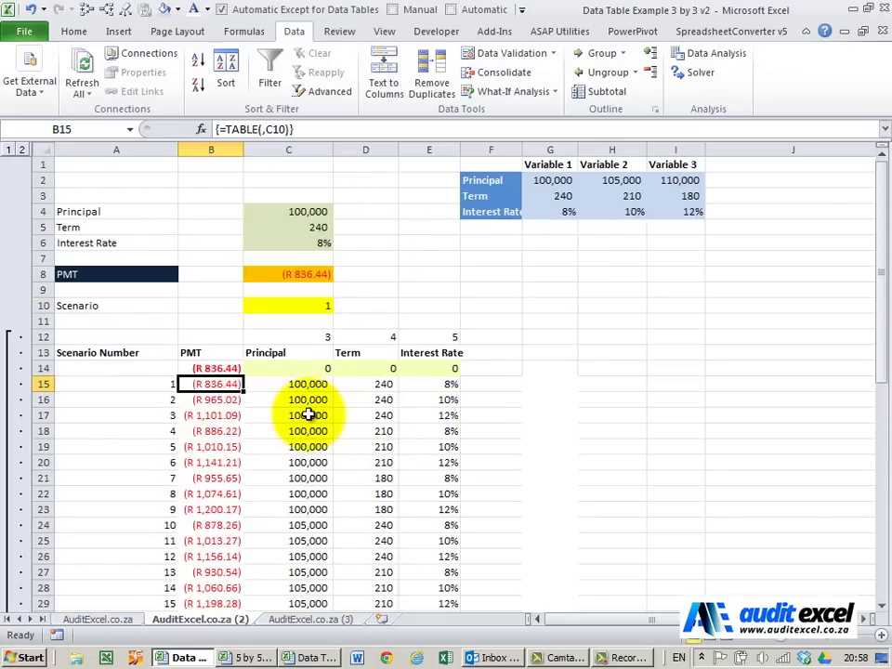
key("Up")
key("Up")
key("Left")
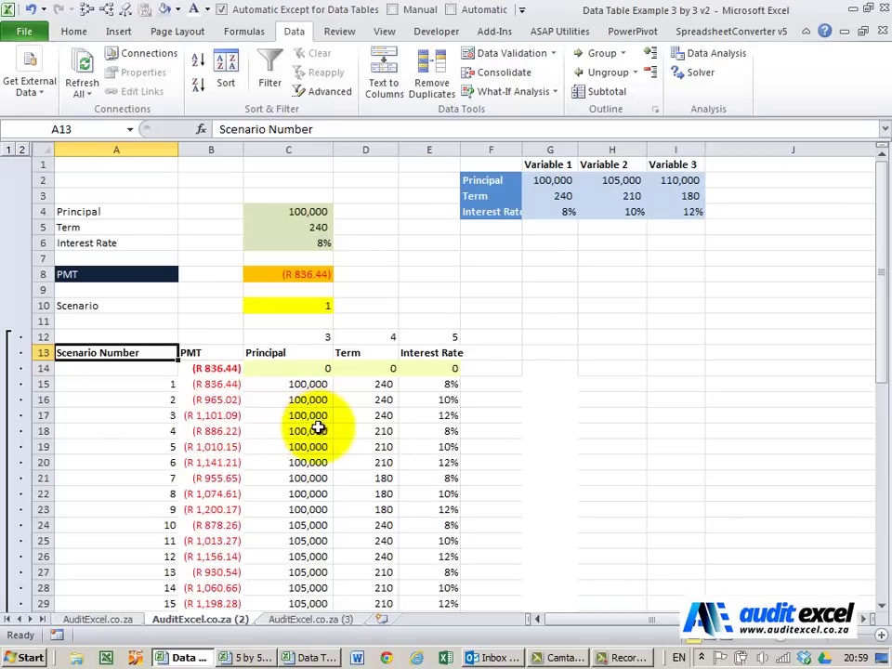
Step: Apply column filters to the scenario table A13:E41, using row 13 as the headers
scroll(310, 409, "down", 5)
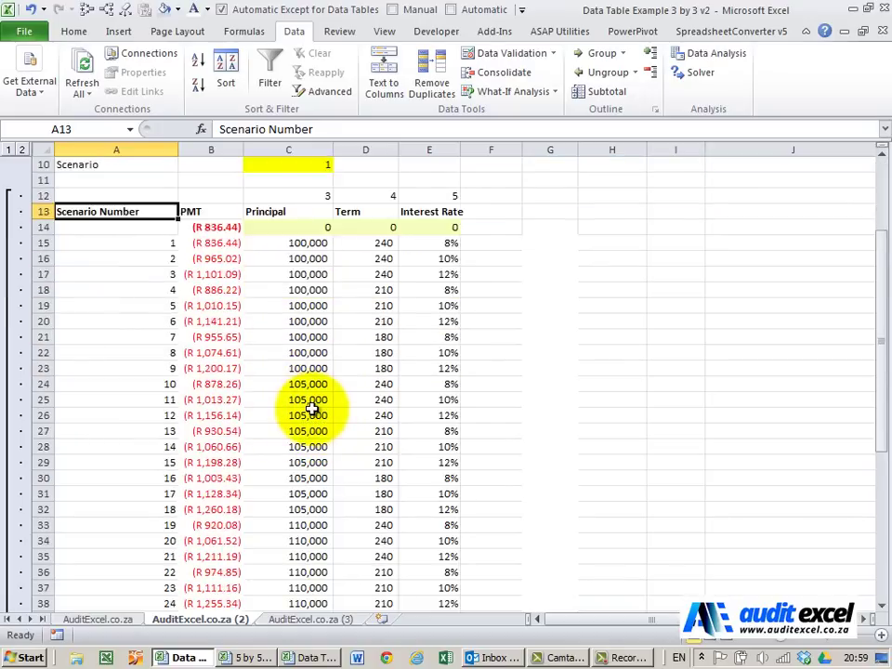
scroll(310, 408, "up", 3)
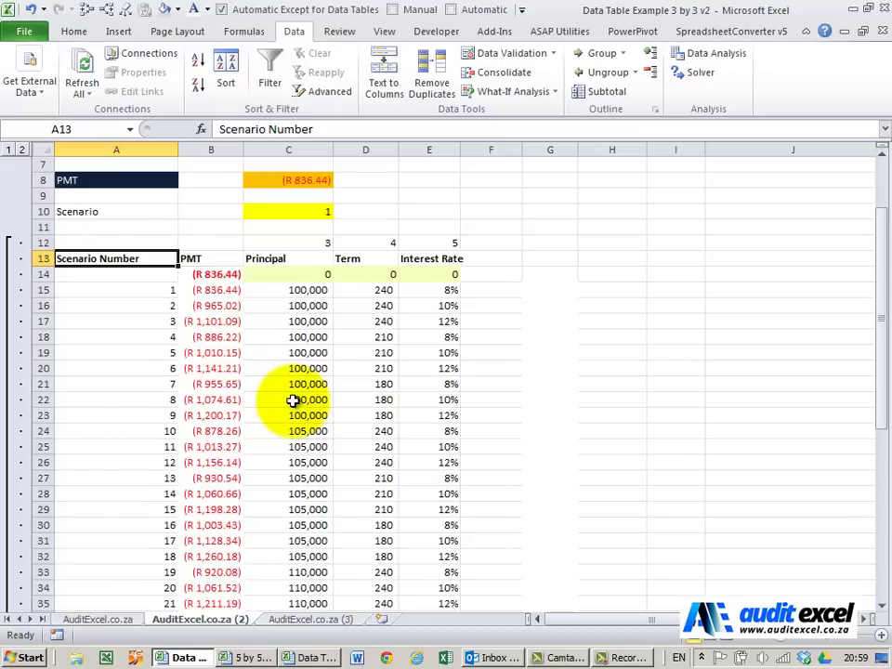
key("ctrl+shift+Right")
key("ctrl+shift+Down")
key("ctrl+shift+Down")
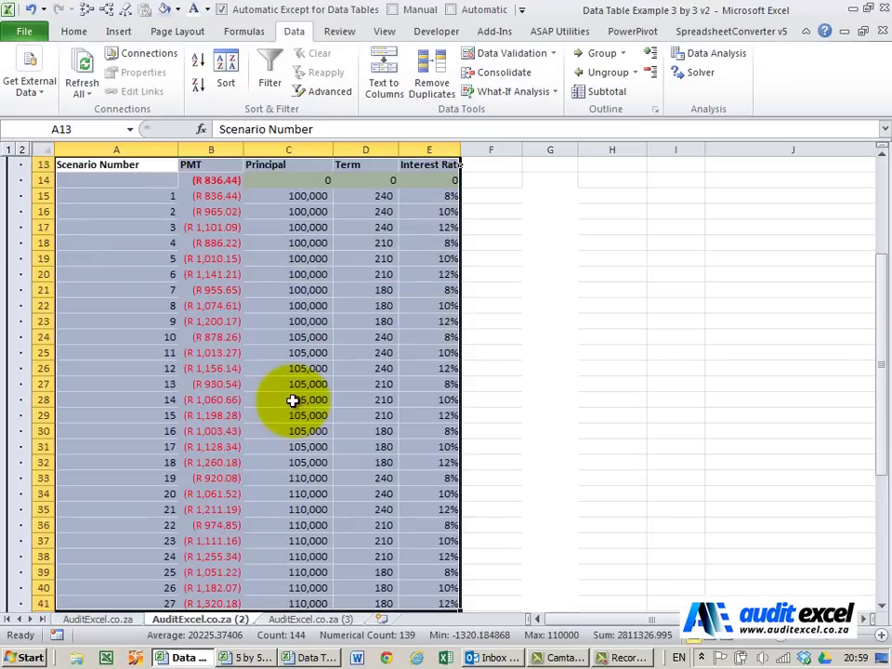
left_click(271, 73)
scroll(446, 286, "up", 2)
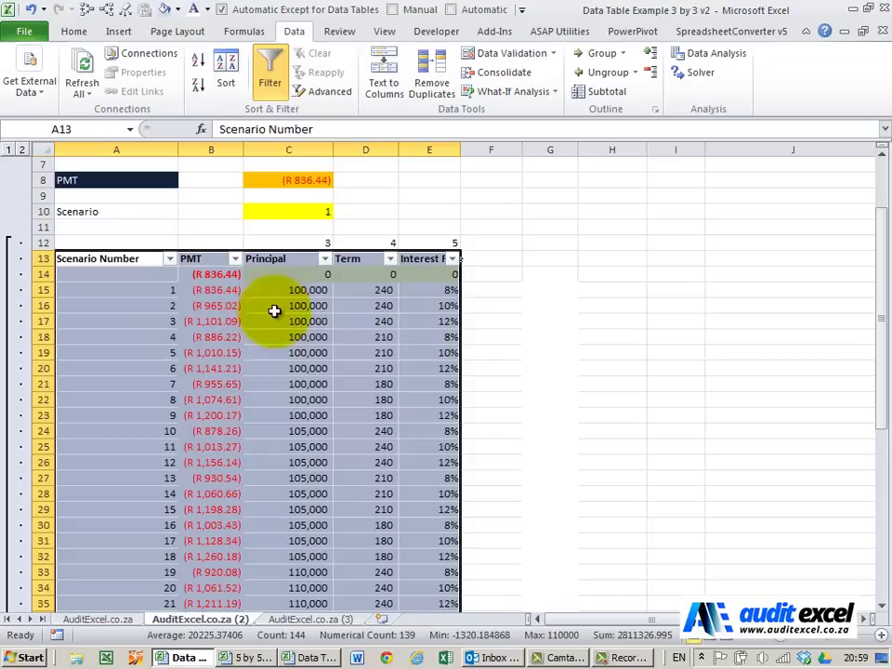
Step: Filter the Principal column to show only the 100,000 scenarios
left_click(324, 261)
left_click(154, 420)
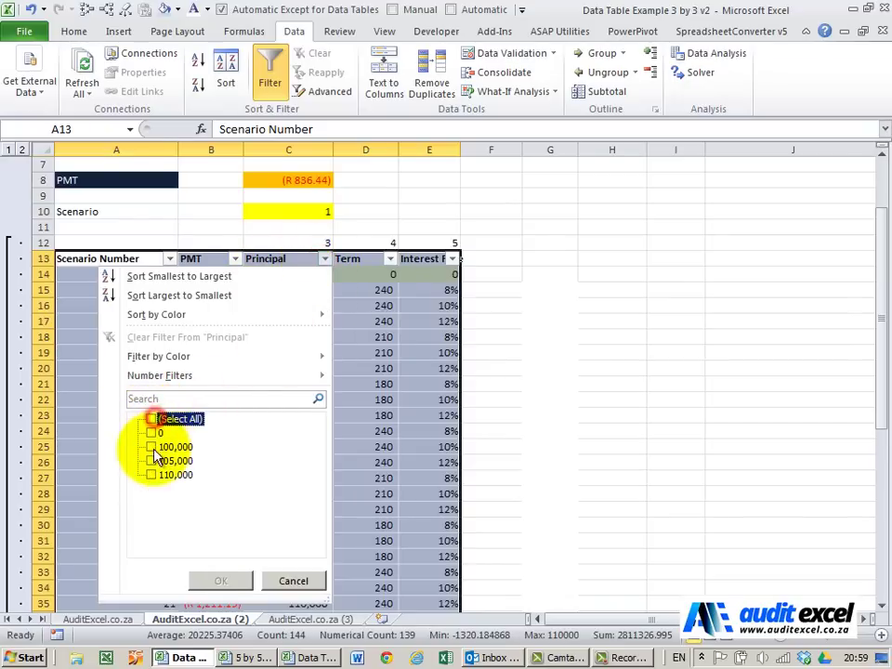
left_click(152, 448)
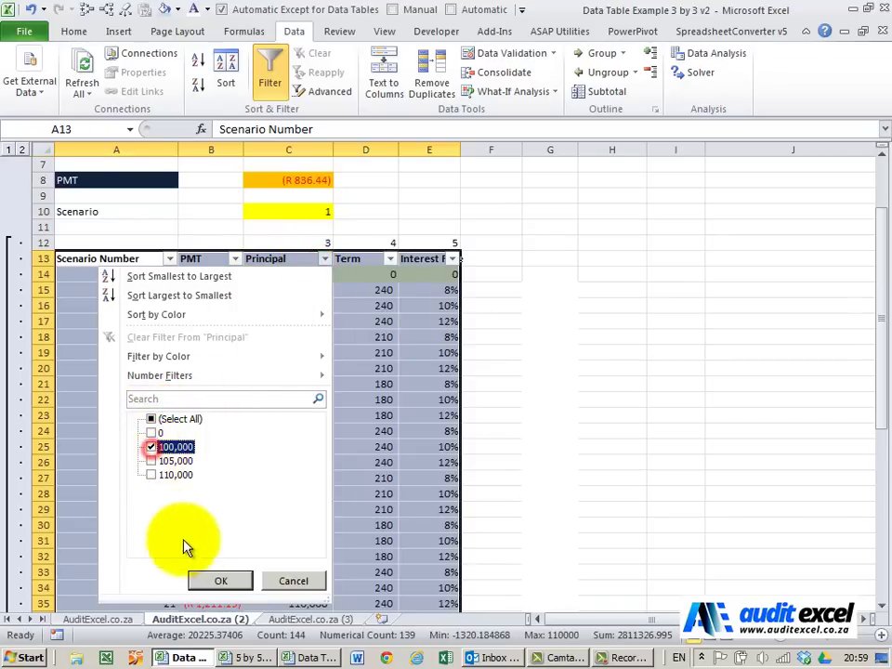
left_click(218, 583)
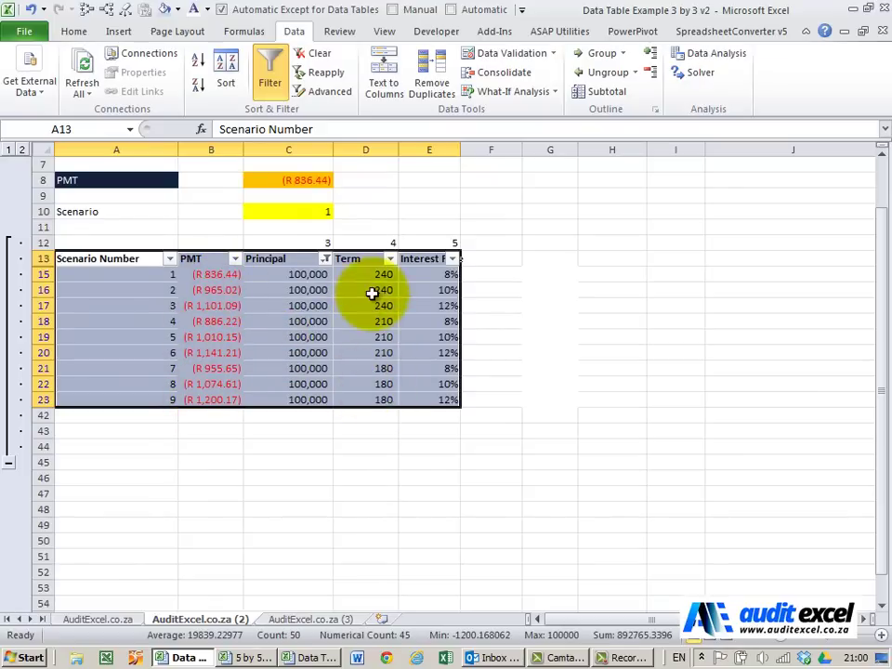
Step: Reselect all values in the Principal filter so every scenario row is shown
left_click(326, 264)
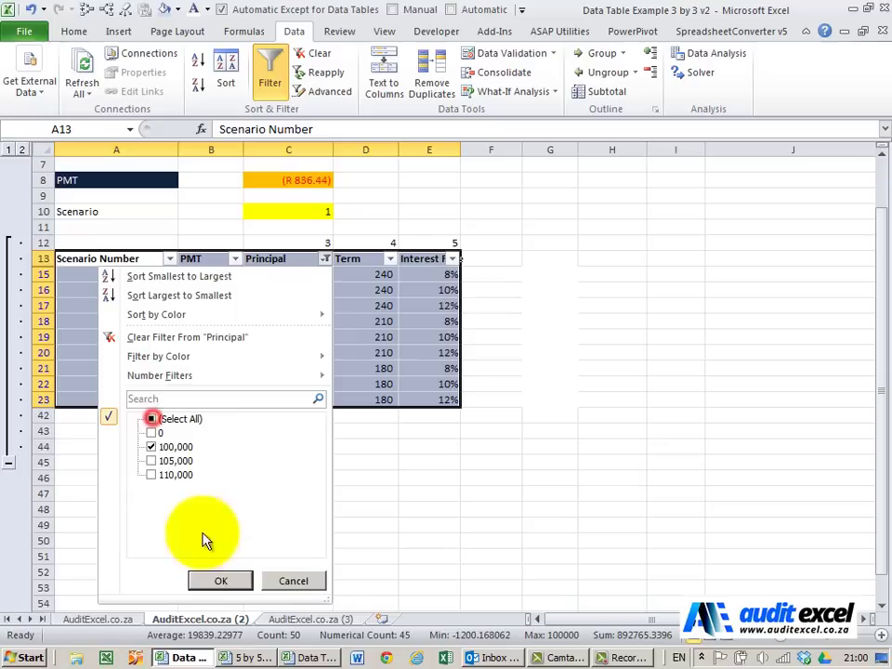
left_click(152, 419)
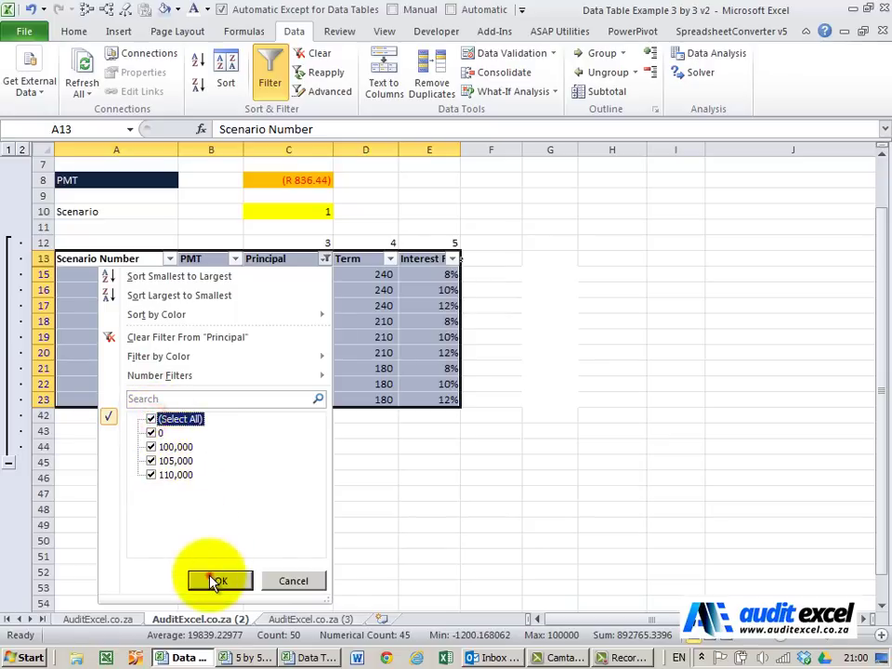
left_click(220, 581)
scroll(297, 509, "up", 1)
scroll(297, 509, "down", 2)
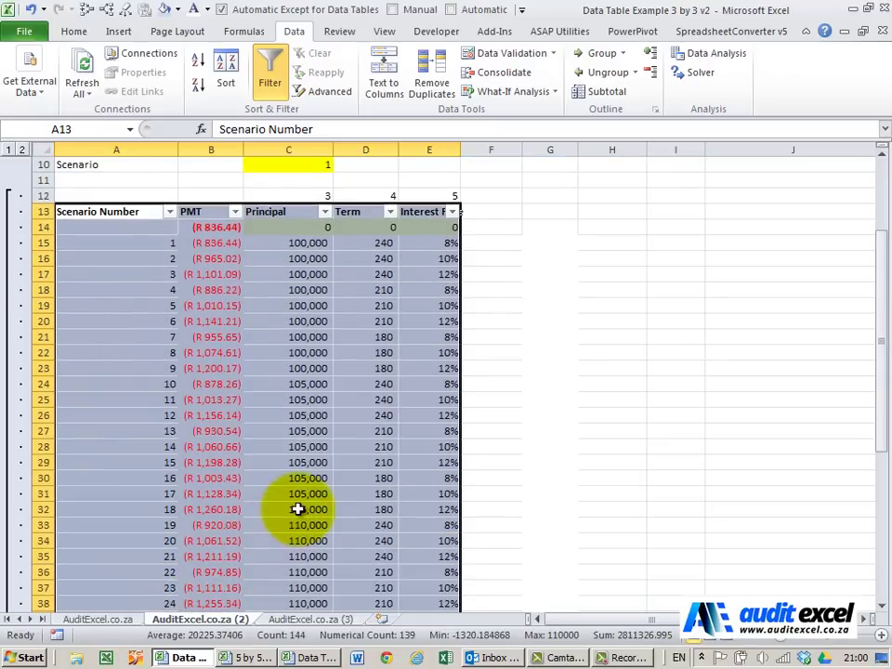
Step: Create a PivotTable from the scenario table A13:E41, placed on the existing worksheet at A49
left_click(102, 214)
key("ctrl+a")
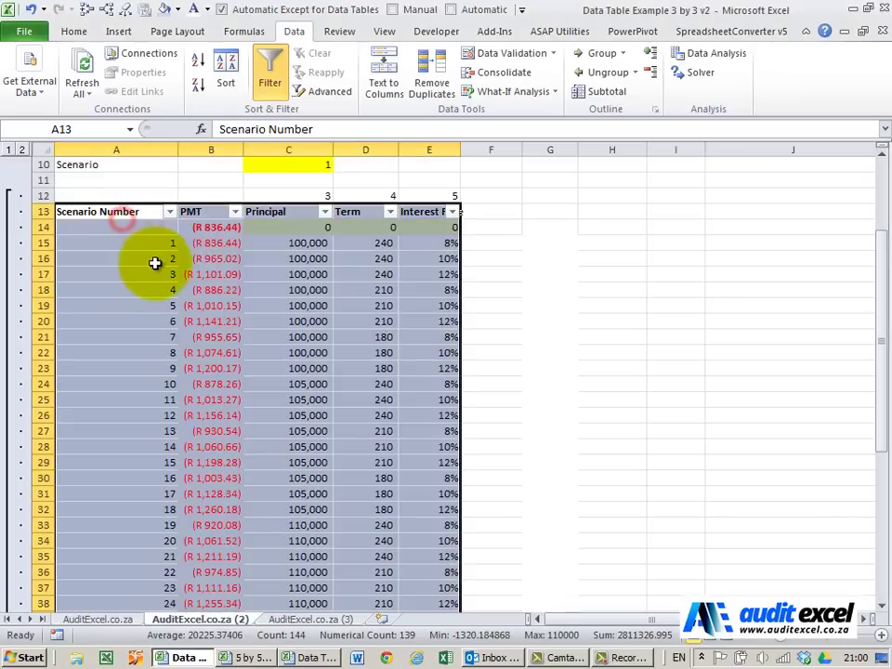
left_click(198, 308)
left_click(130, 214)
key("ctrl+shift+Right")
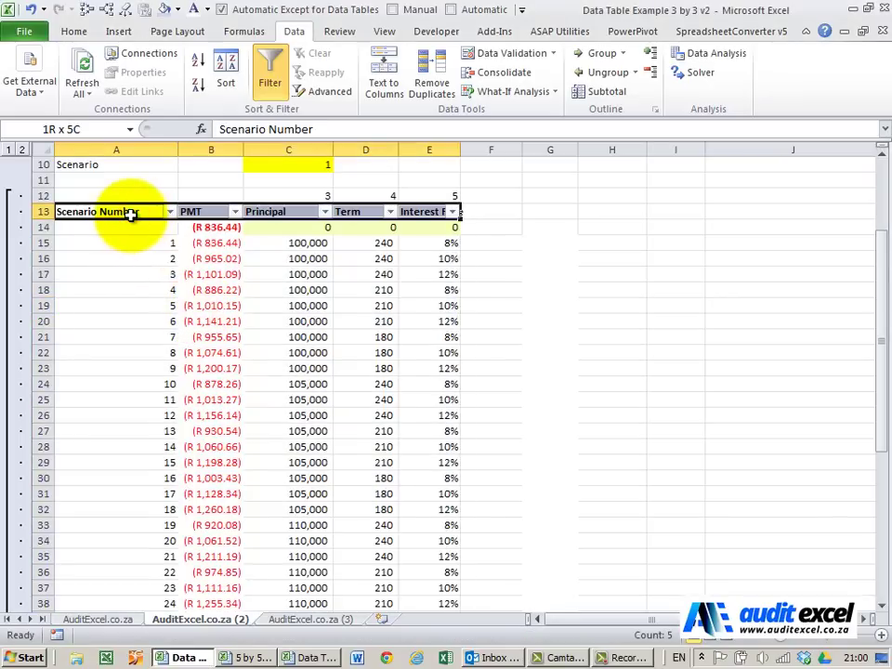
key("ctrl+shift+Down")
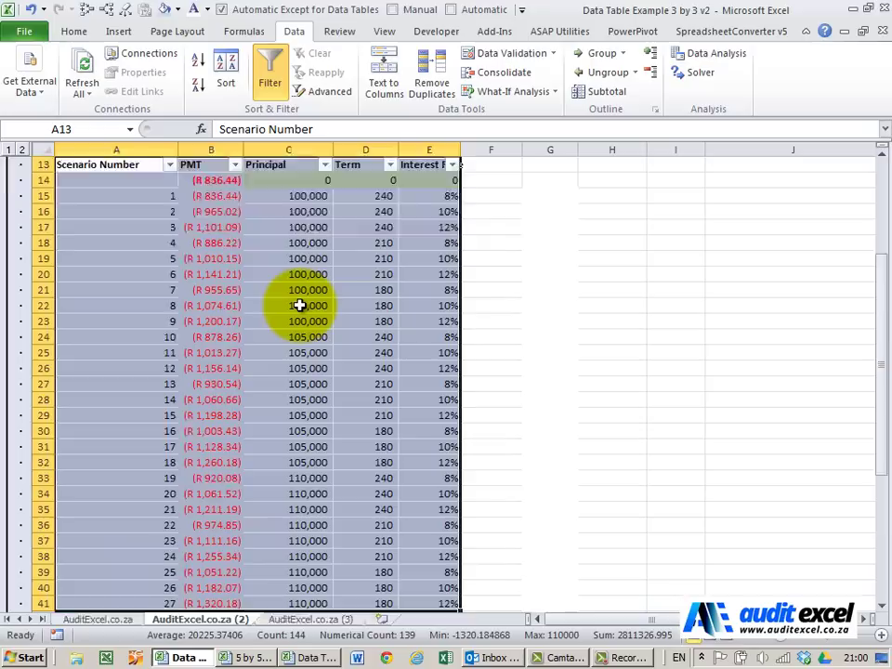
scroll(298, 304, "up", 2)
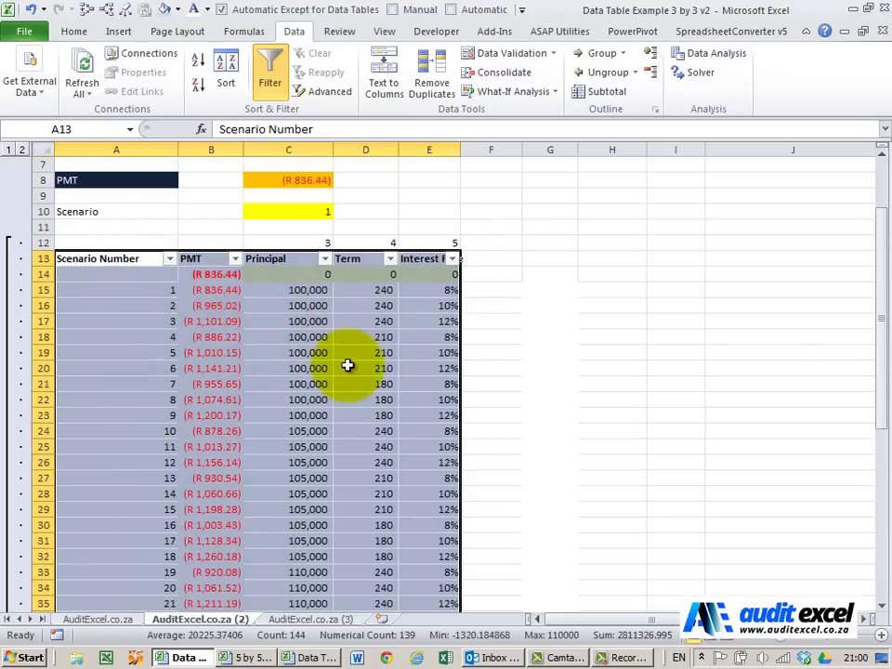
left_click(122, 33)
left_click(28, 63)
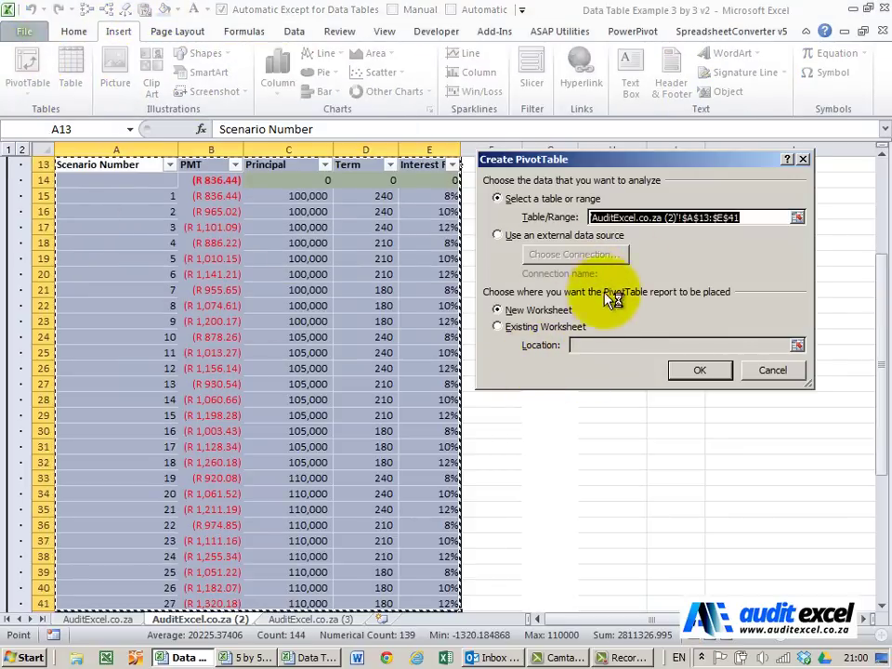
left_click(532, 327)
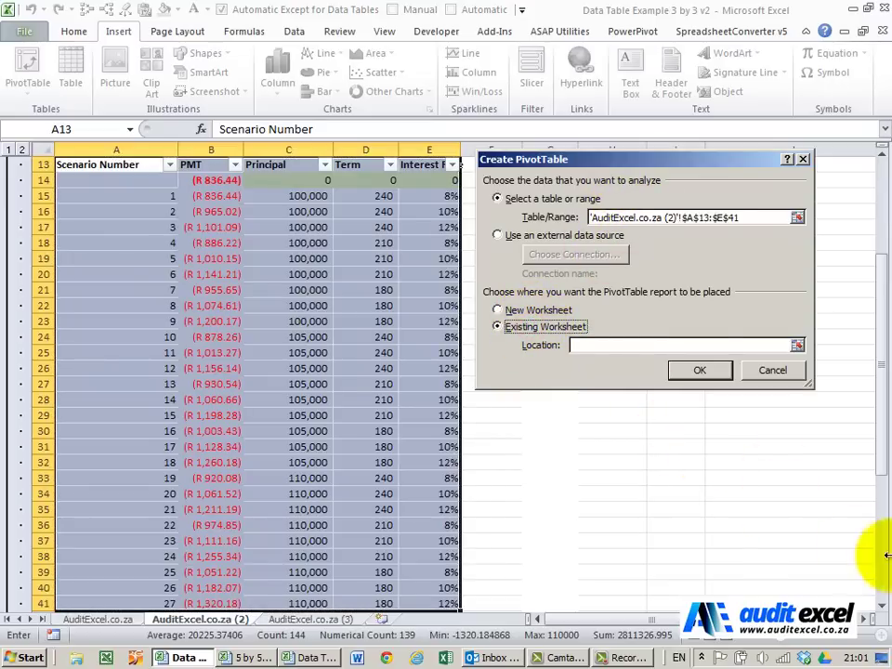
left_click_drag(881, 462, 877, 548)
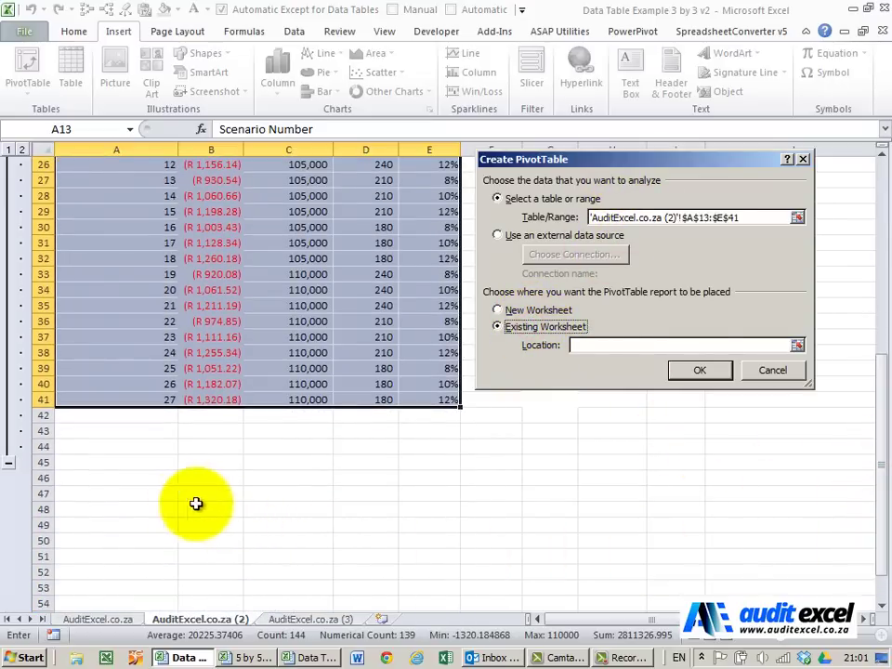
left_click(159, 524)
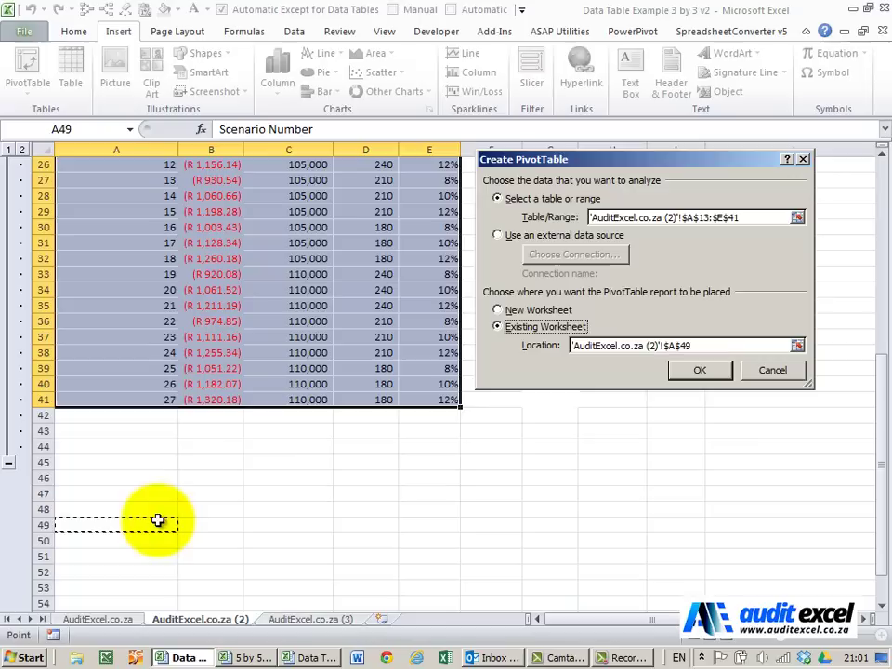
left_click(699, 371)
Step: Lay out the PivotTable with Principal as column labels and Term followed by Interest Rate as row labels
scroll(533, 424, "down", 3)
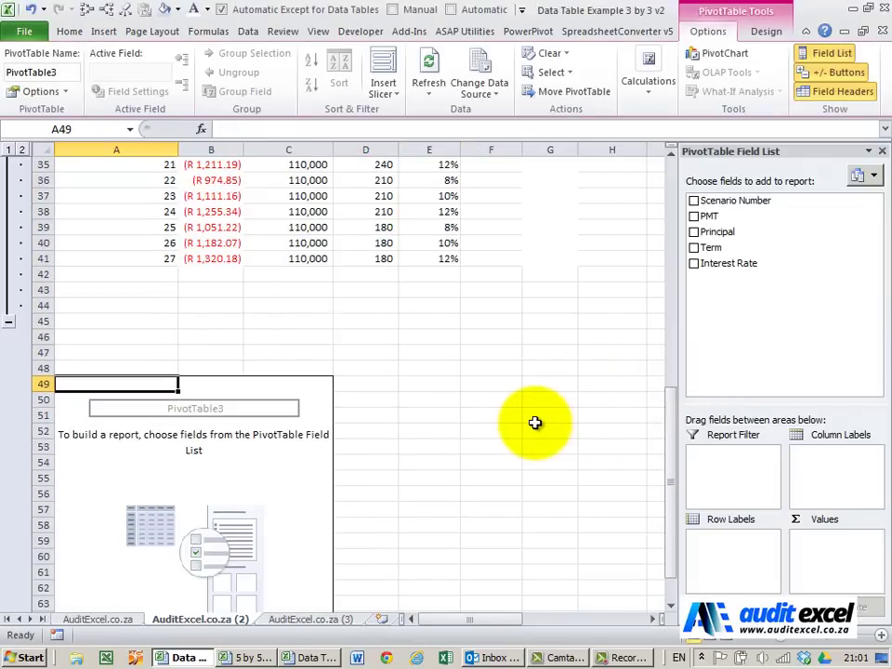
scroll(535, 421, "down", 1)
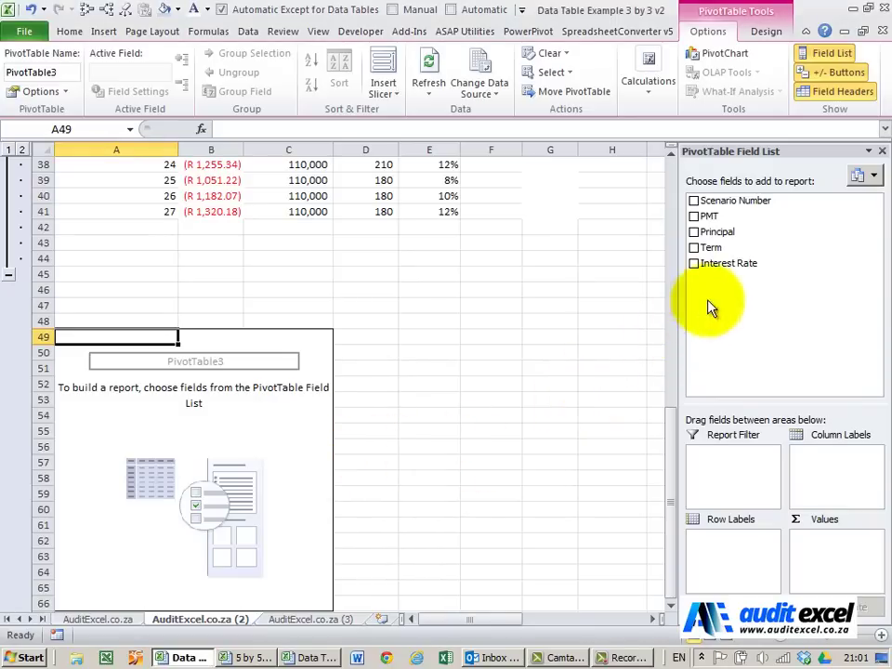
left_click_drag(731, 235, 813, 460)
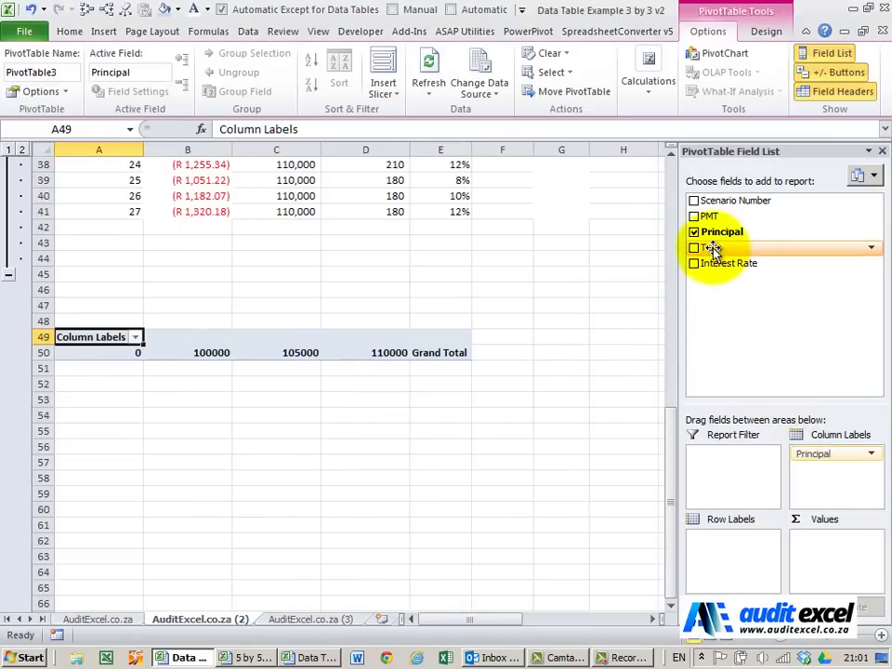
left_click_drag(712, 247, 709, 541)
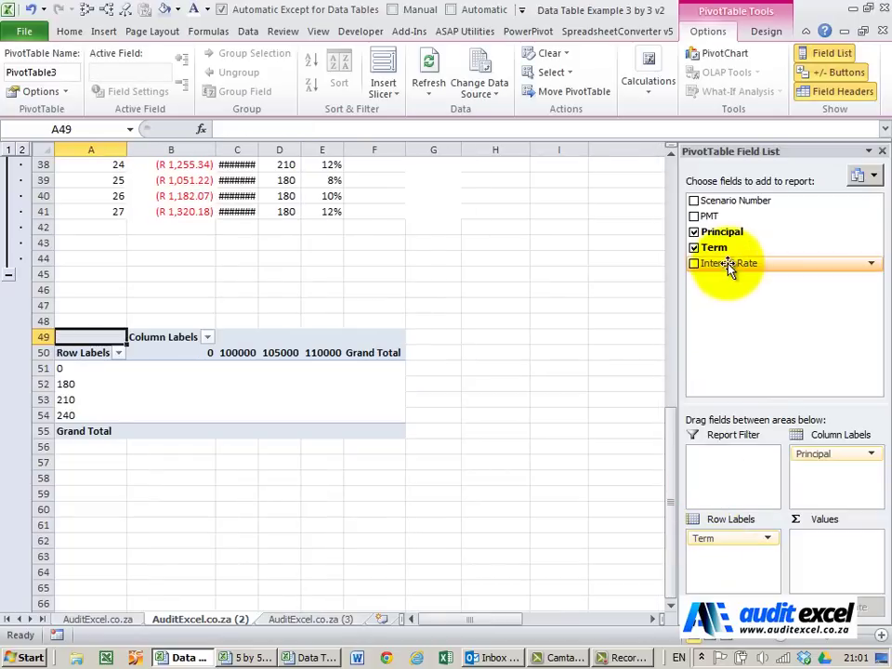
left_click_drag(733, 263, 727, 557)
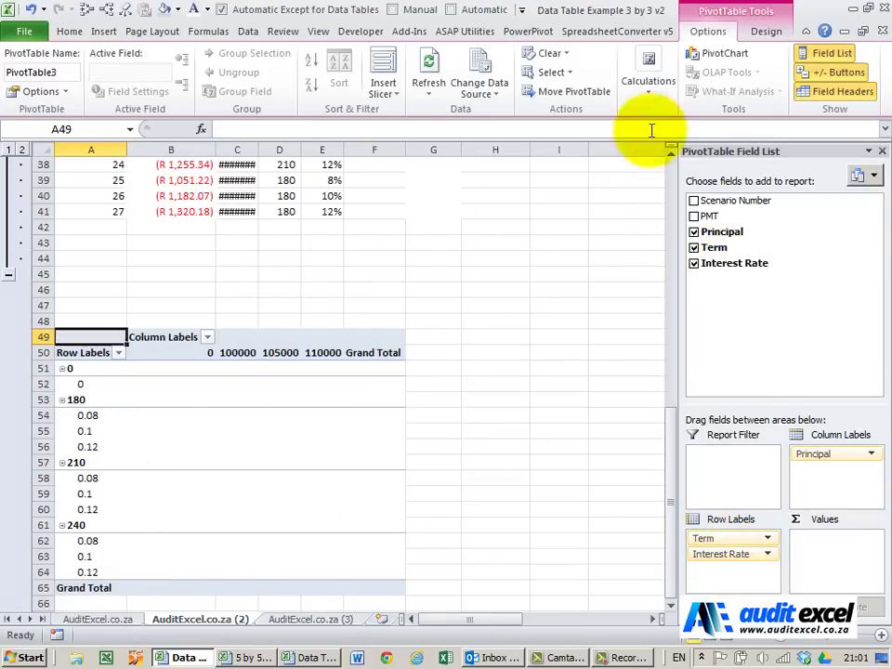
Step: Show the PivotTable in tabular form and set the Term field's subtotals to None
left_click(764, 31)
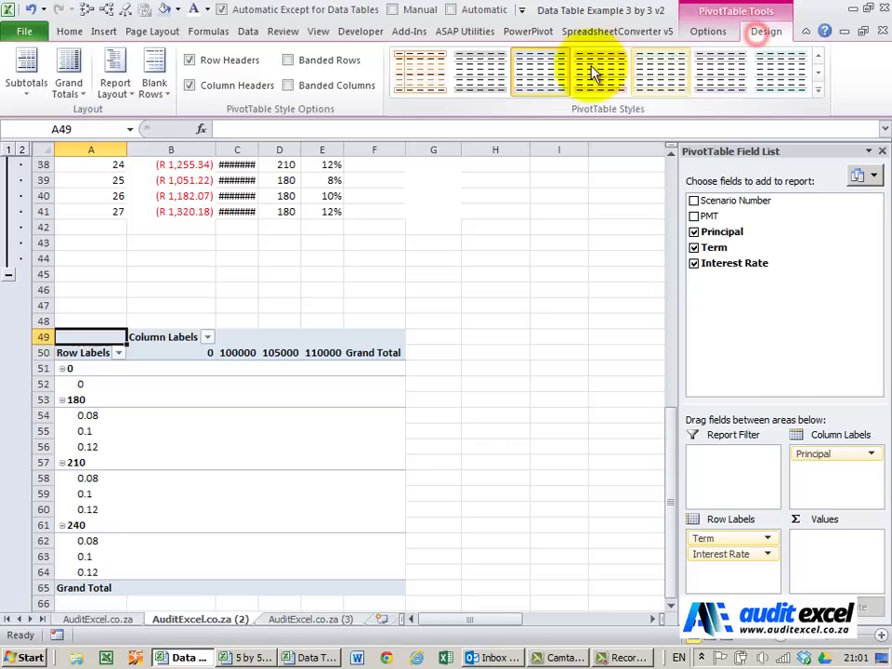
left_click(119, 93)
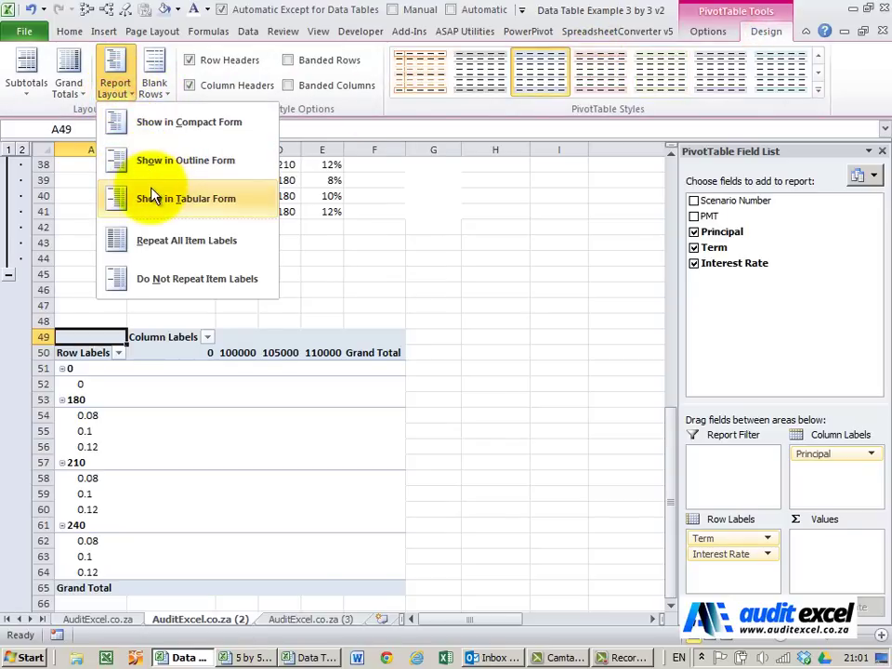
left_click(113, 197)
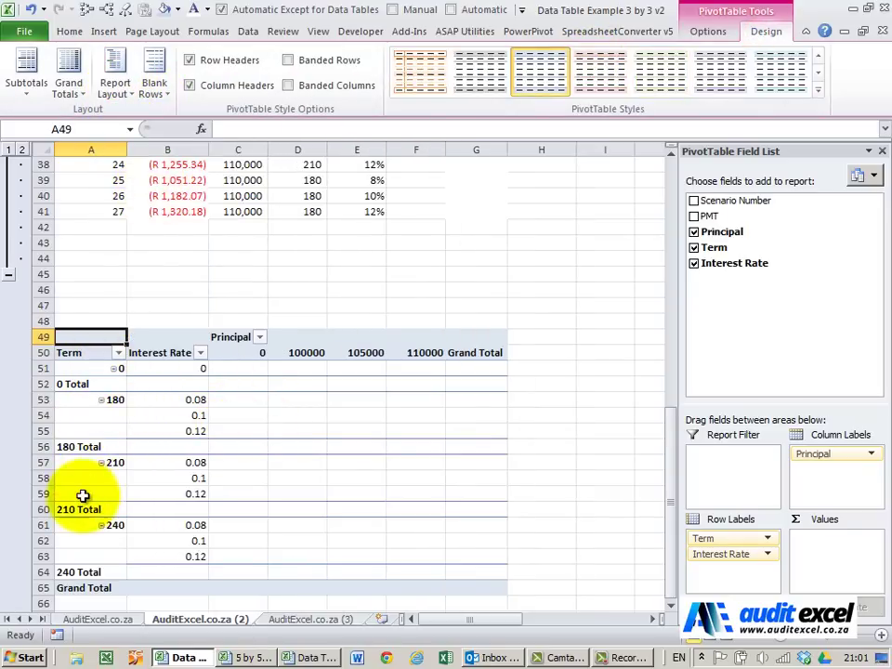
right_click(89, 368)
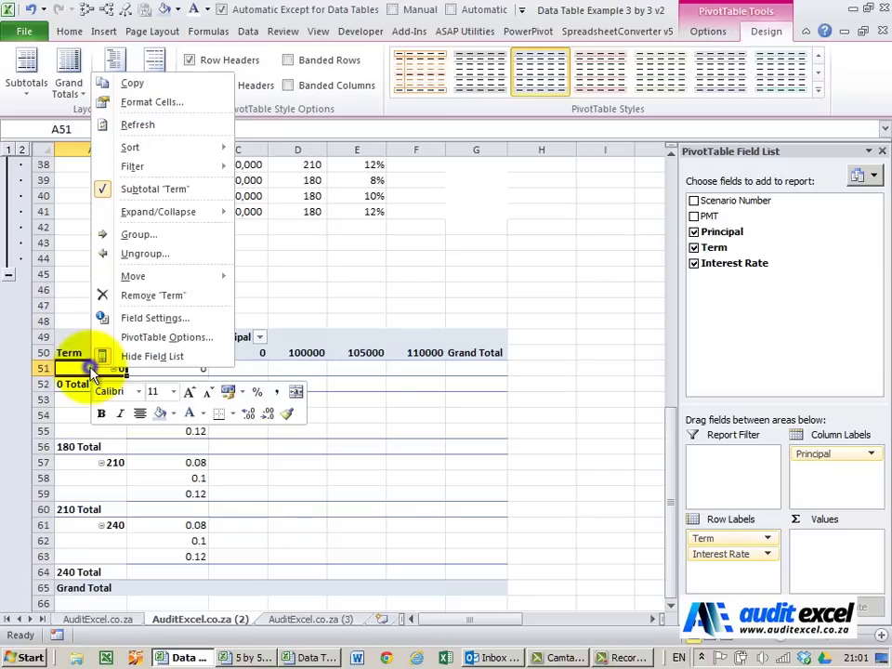
left_click(102, 317)
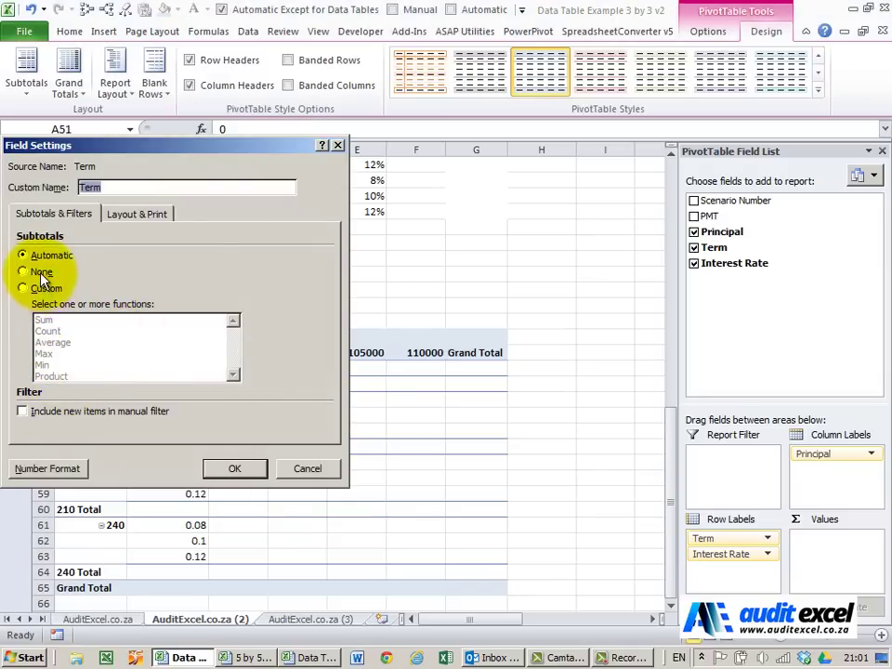
left_click(215, 462)
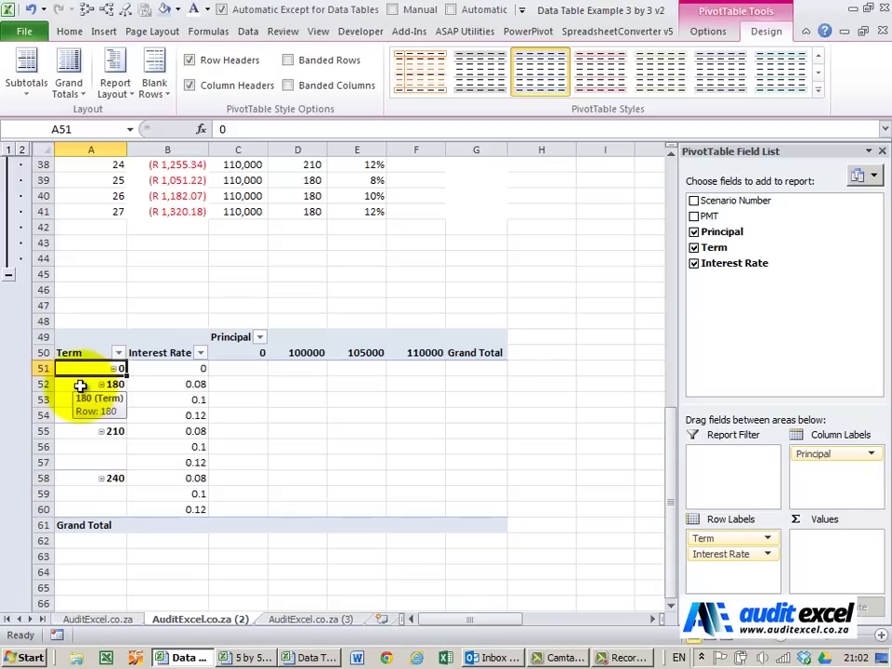
Step: Add the PMT field to the PivotTable values as a sum
left_click(172, 384)
left_click(169, 401)
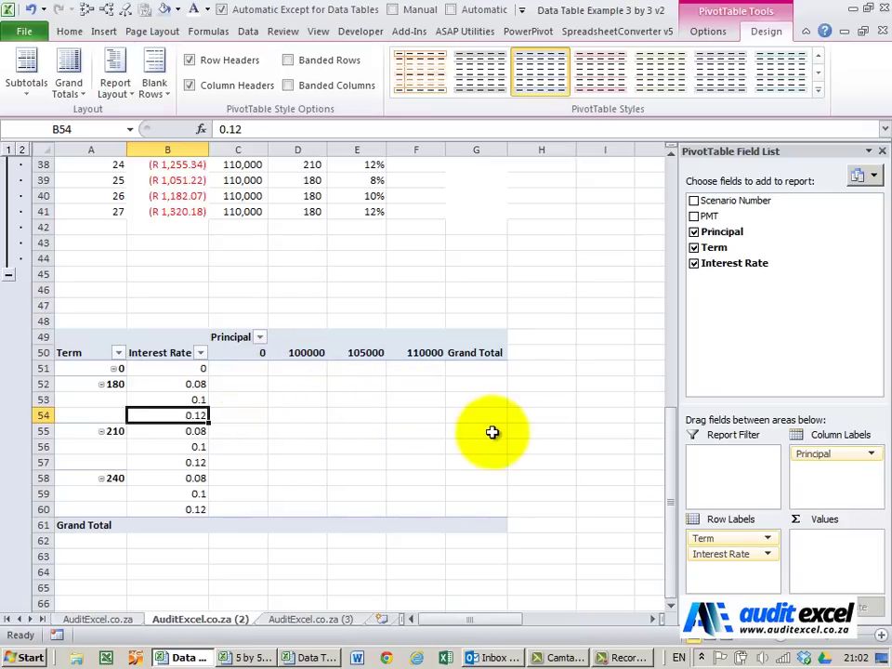
left_click_drag(719, 220, 827, 539)
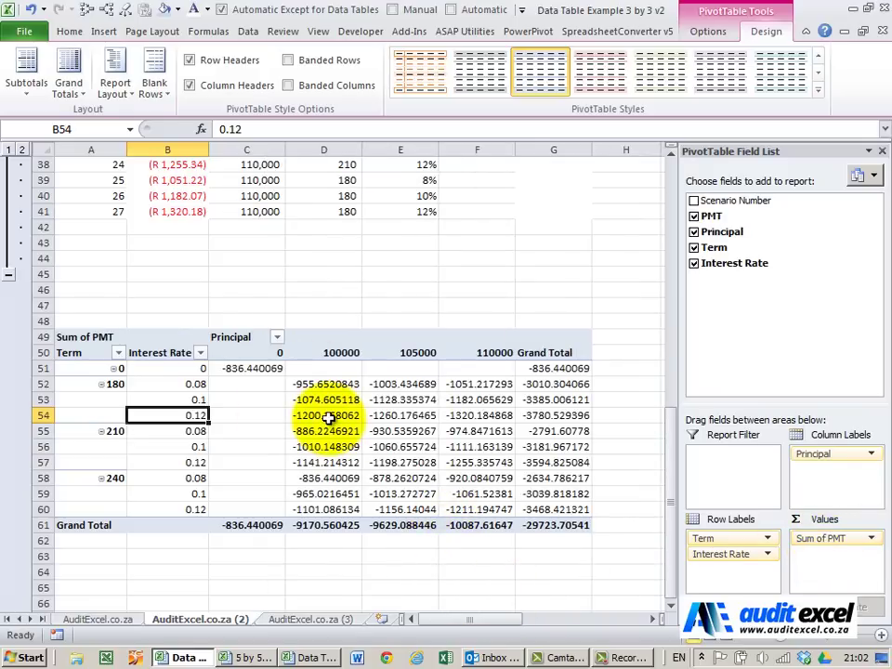
Step: Format the Sum of PMT values as Number with 0 decimal places, a thousands separator and red bracketed negatives
mouse_move(325, 416)
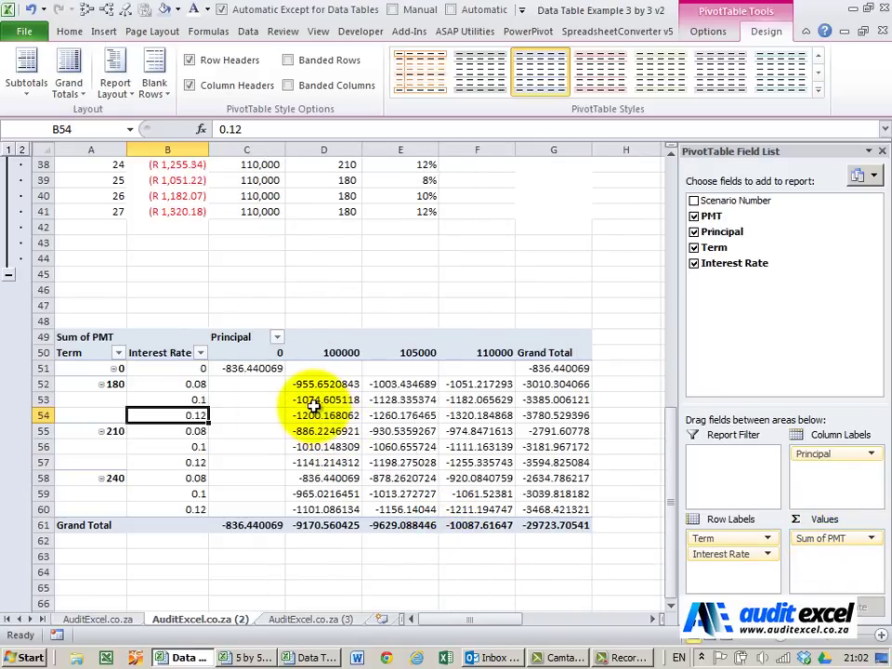
right_click(314, 399)
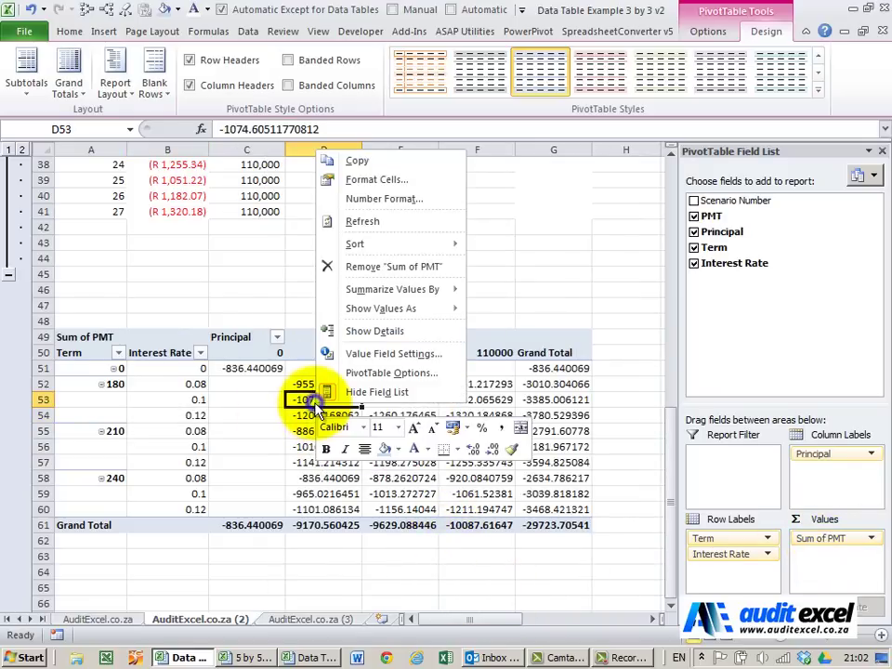
left_click(358, 355)
left_click(249, 465)
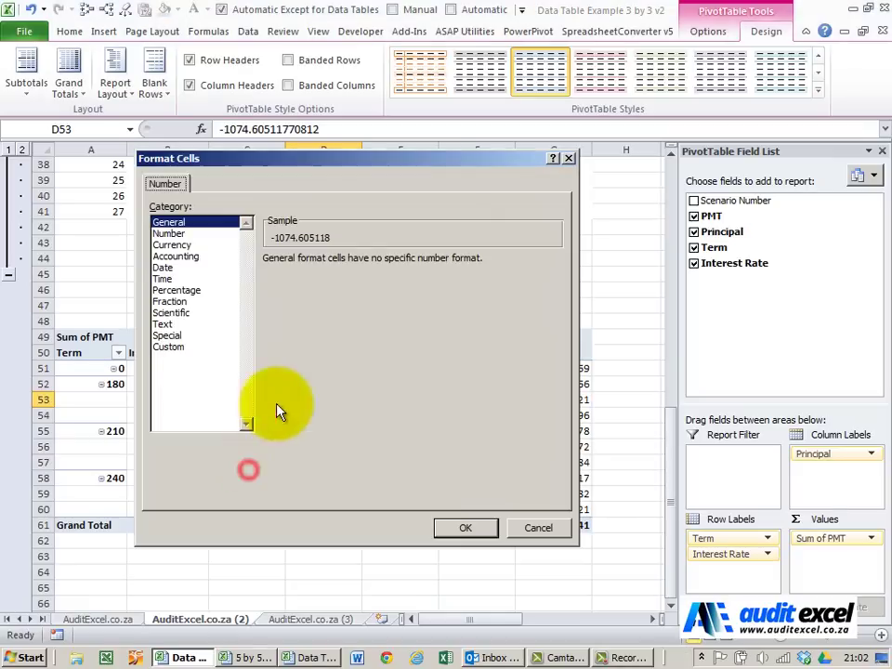
left_click(176, 234)
left_click(268, 281)
left_click(297, 349)
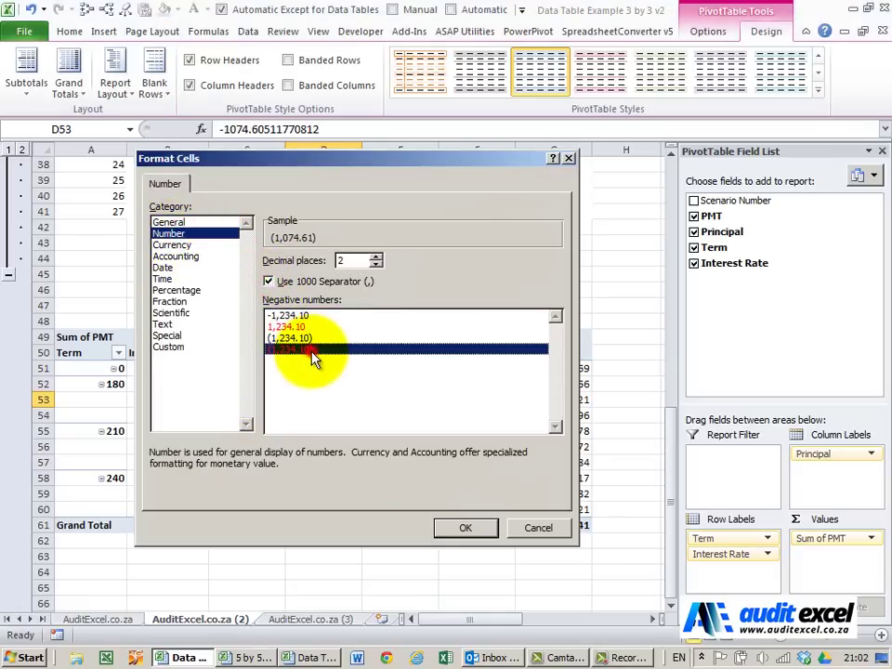
left_click(376, 265)
left_click(376, 265)
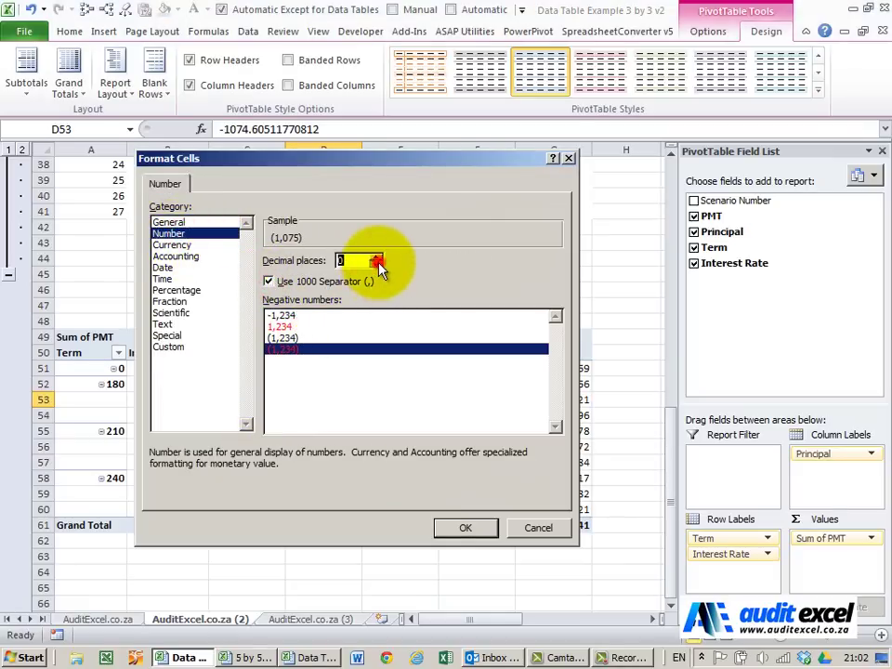
left_click(466, 529)
left_click(407, 519)
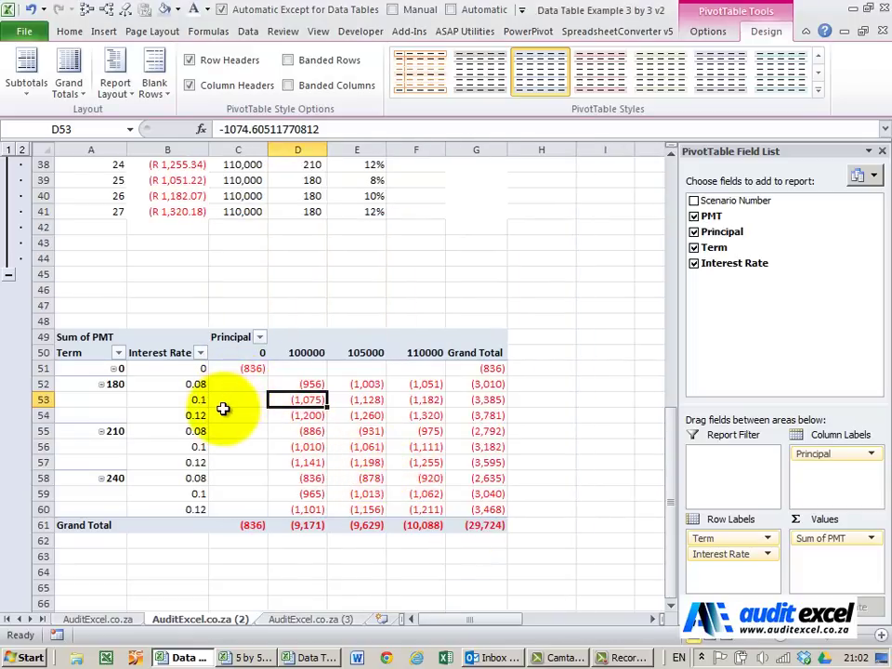
Step: Filter the PivotTable's Term field to exclude the 0 item
scroll(295, 371, "up", 5)
scroll(301, 371, "up", 6)
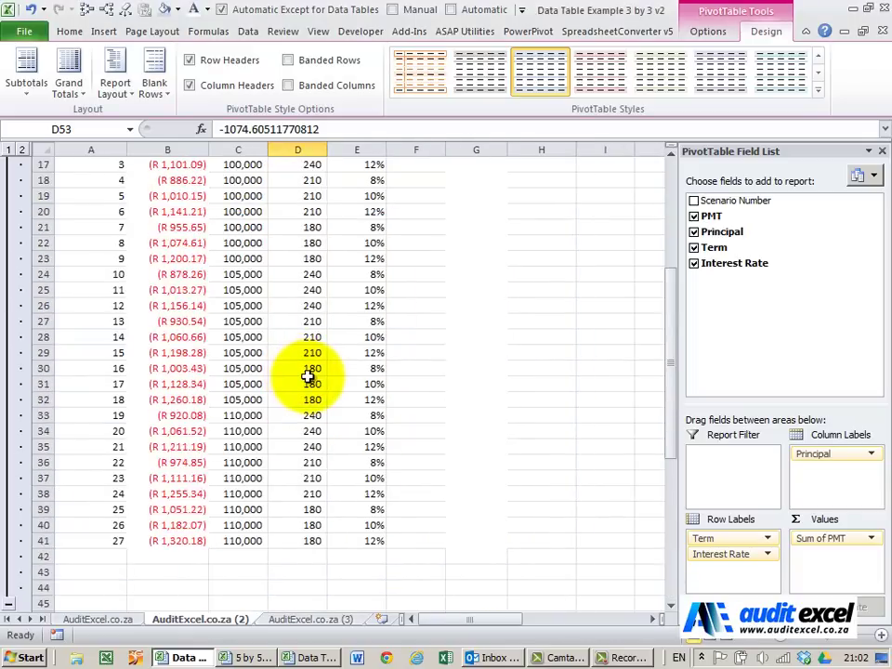
scroll(232, 418, "down", 9)
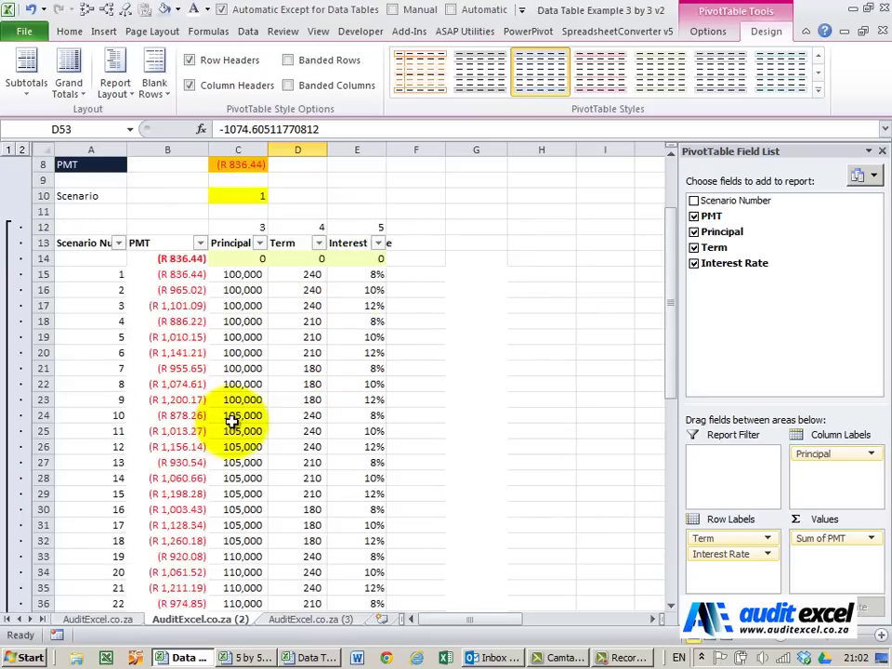
scroll(237, 408, "up", 4)
scroll(244, 423, "up", 4)
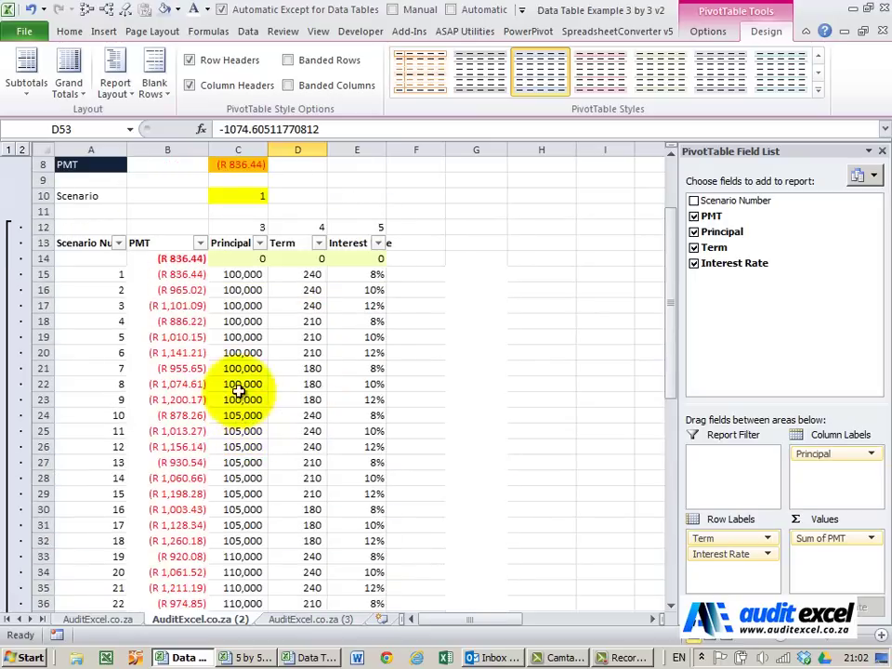
scroll(214, 418, "down", 13)
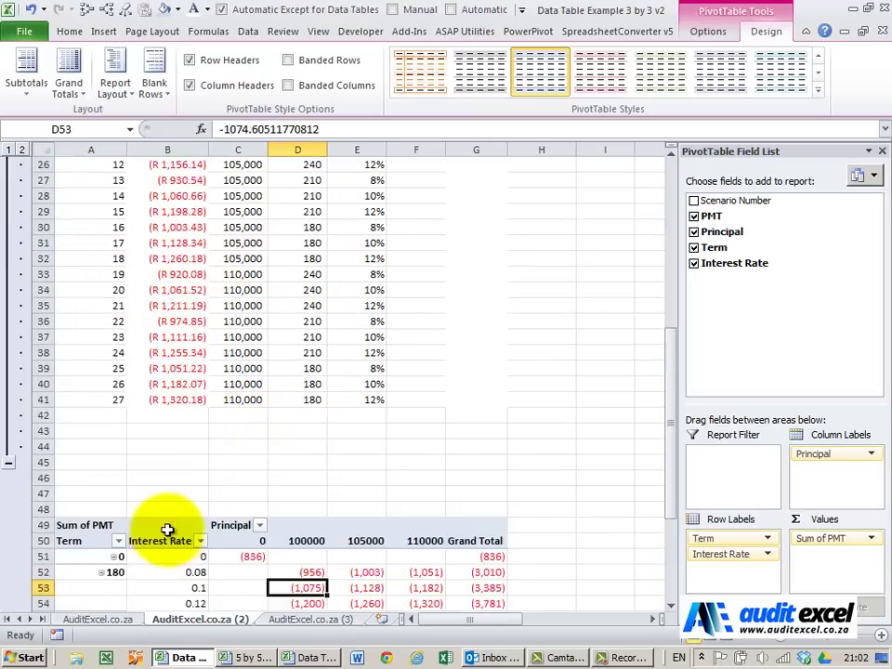
scroll(181, 506, "up", 2)
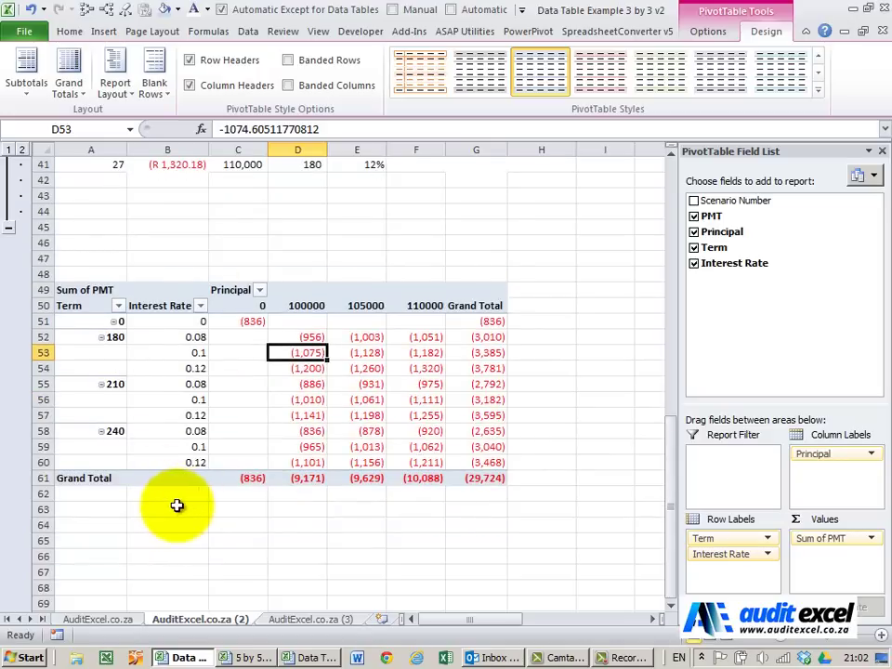
left_click(118, 306)
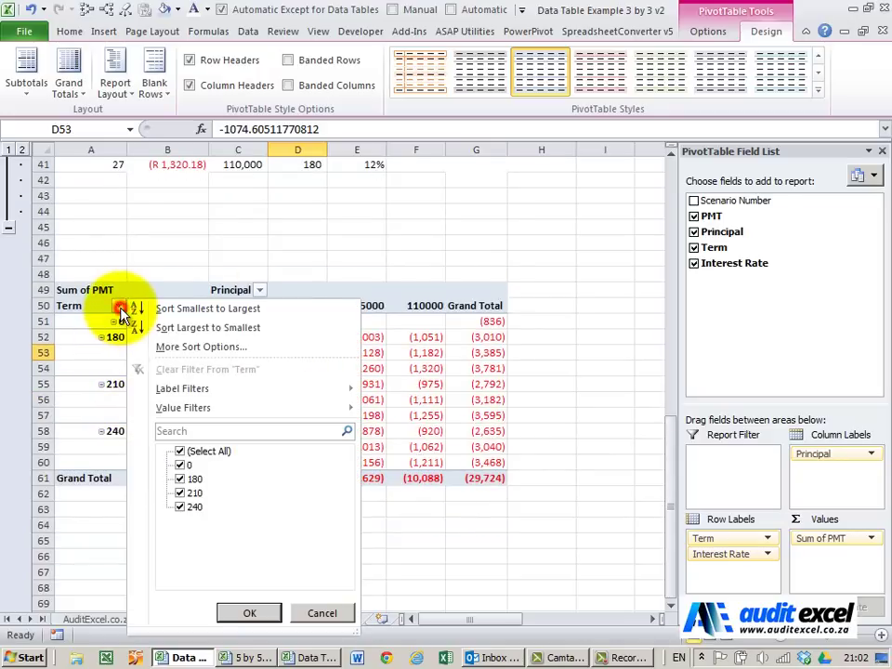
left_click(182, 467)
left_click(249, 612)
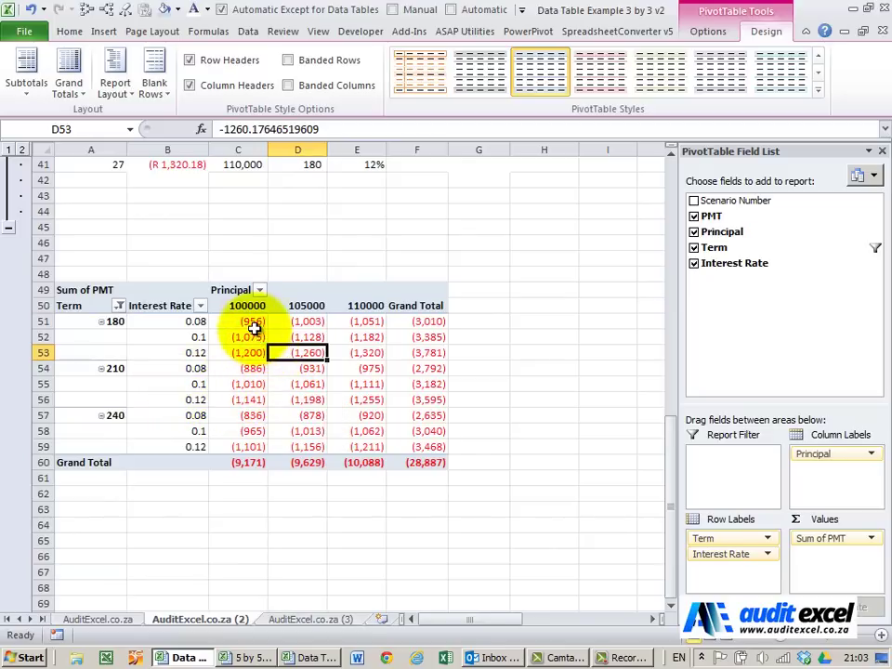
Step: Apply a 3-Color Scale conditional format to all cells showing Sum of PMT values for Interest Rate and Principal
left_click(247, 322)
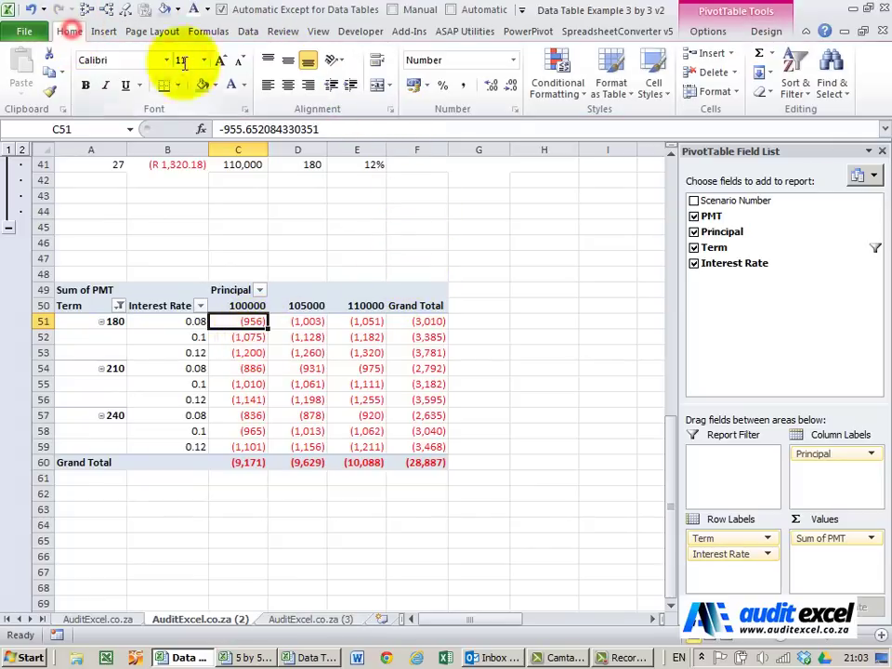
left_click(547, 85)
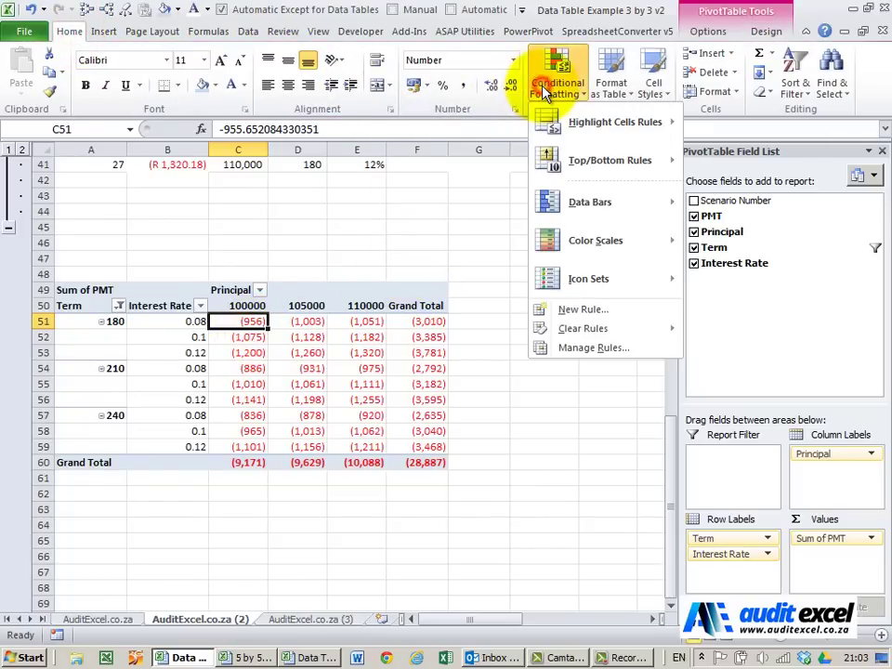
left_click(585, 311)
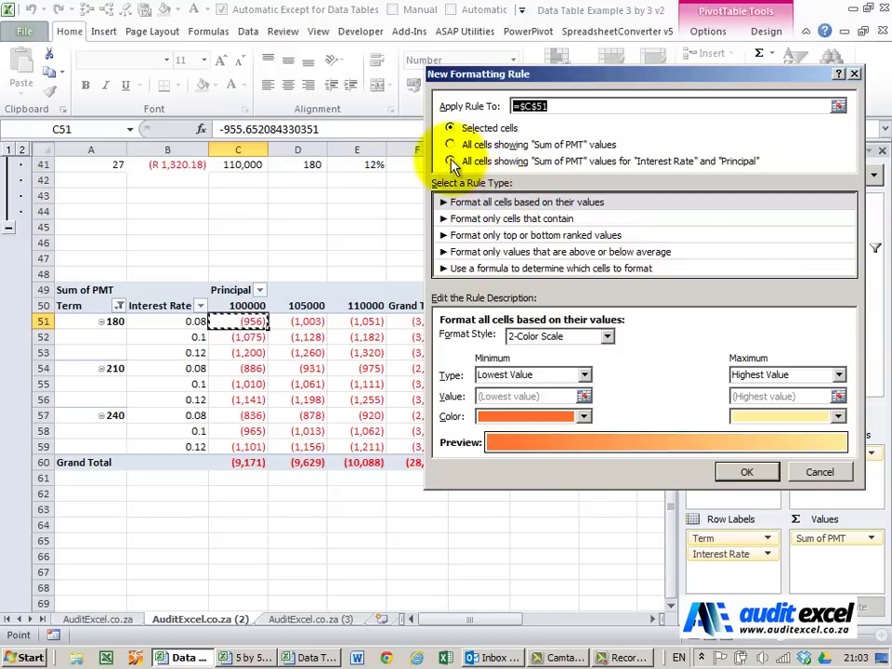
left_click(450, 161)
left_click(607, 337)
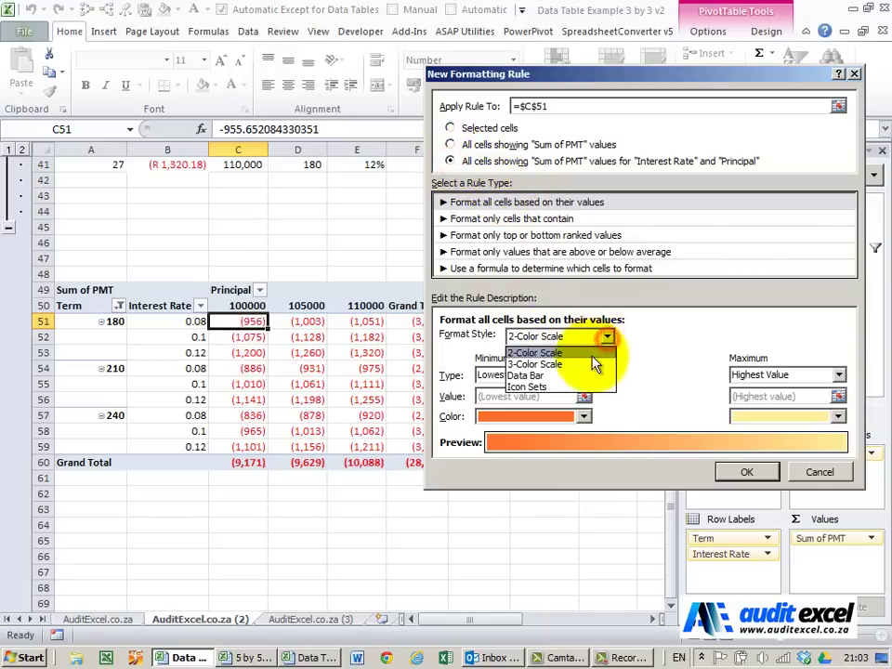
left_click(588, 365)
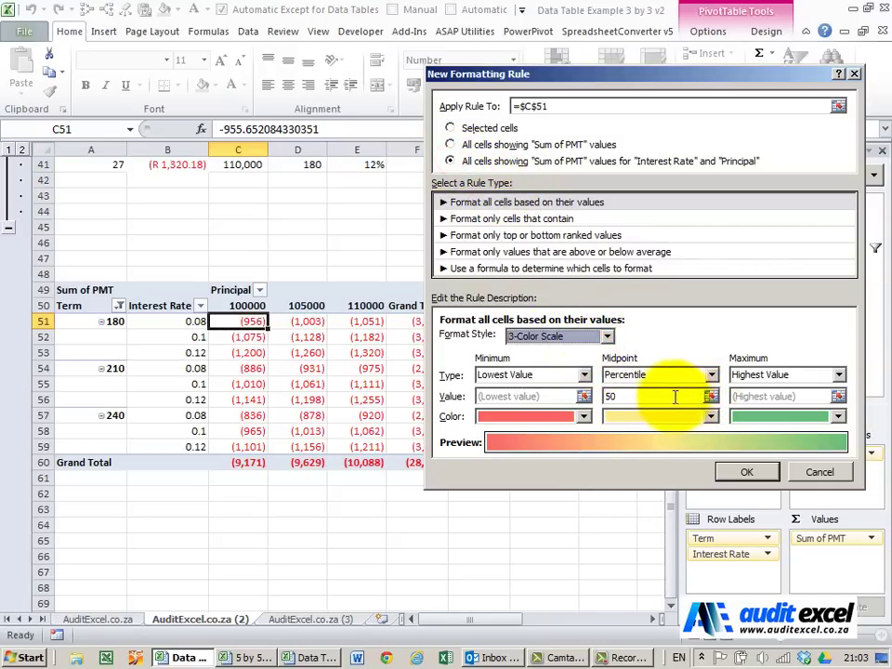
left_click(744, 474)
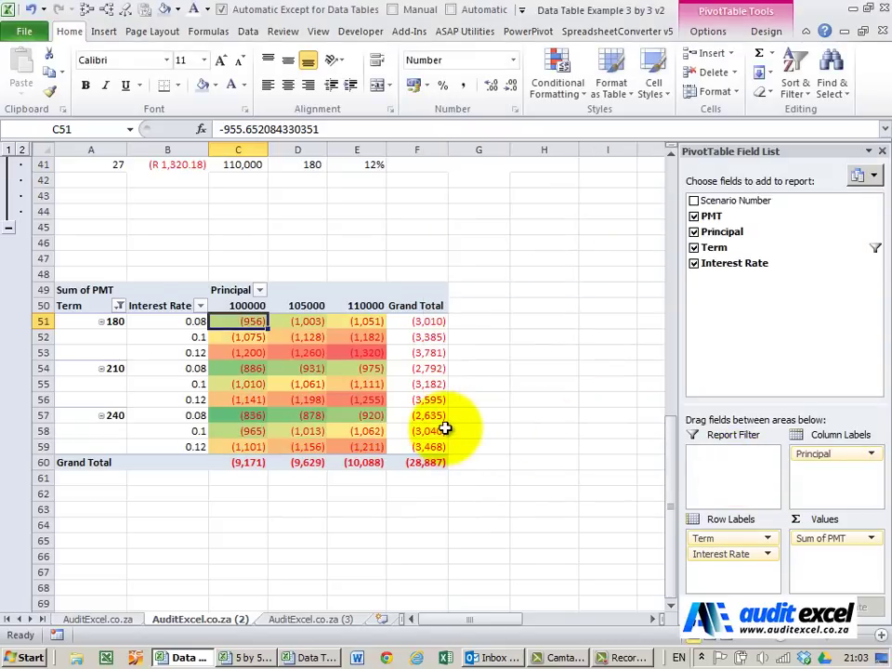
Step: Turn off the PivotTable's grand totals for both rows and columns
left_click(354, 352)
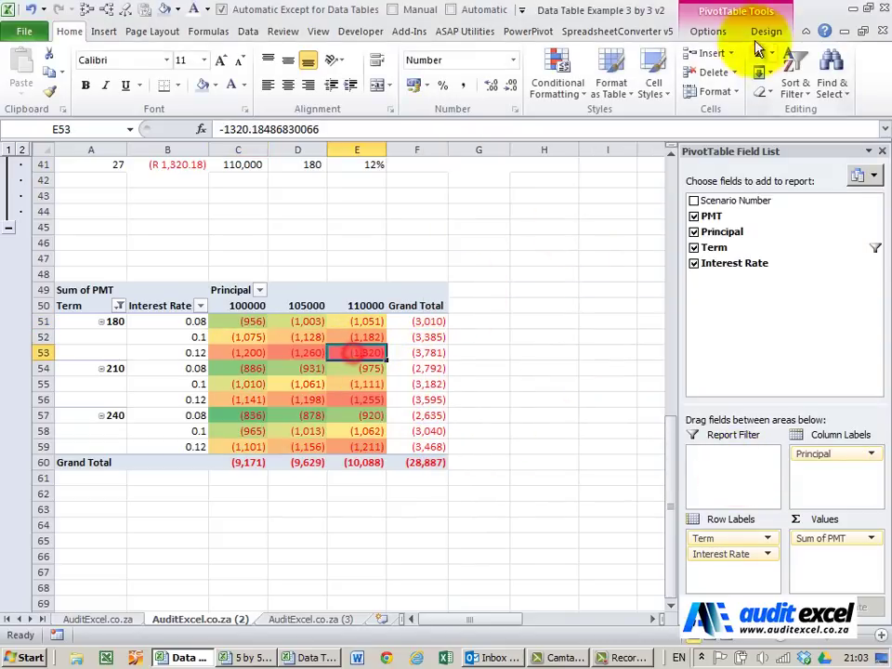
left_click(763, 32)
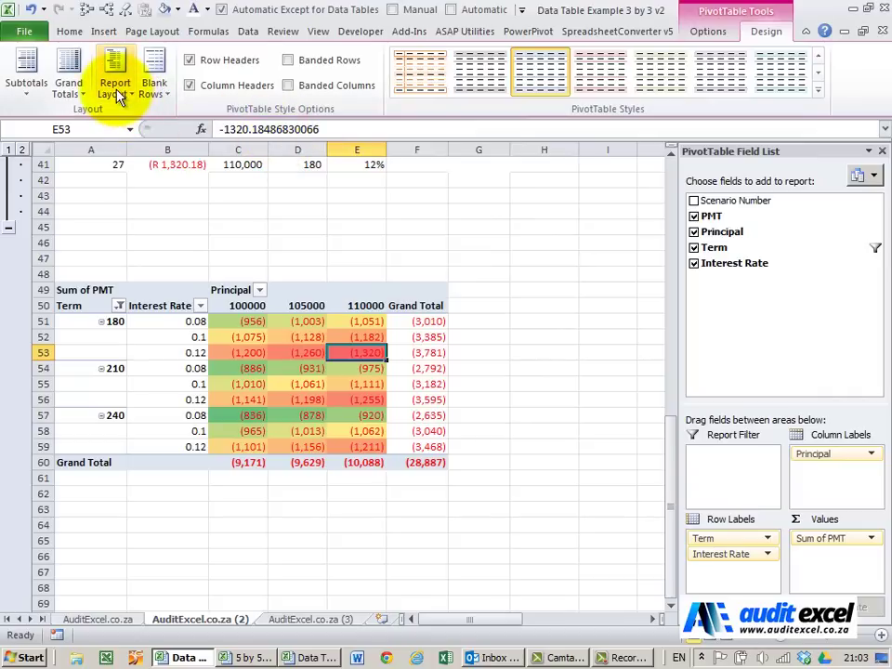
left_click(67, 84)
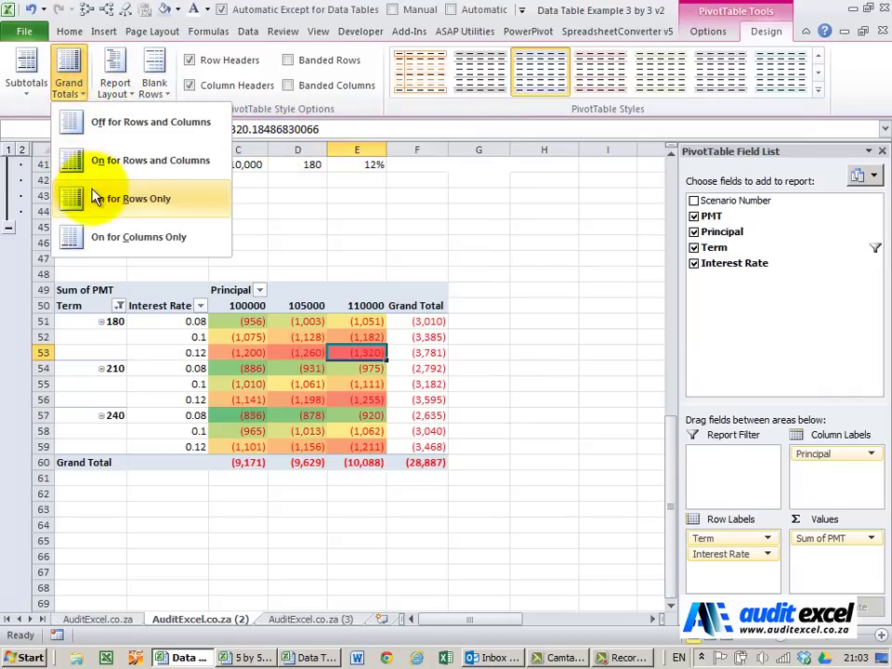
left_click(103, 123)
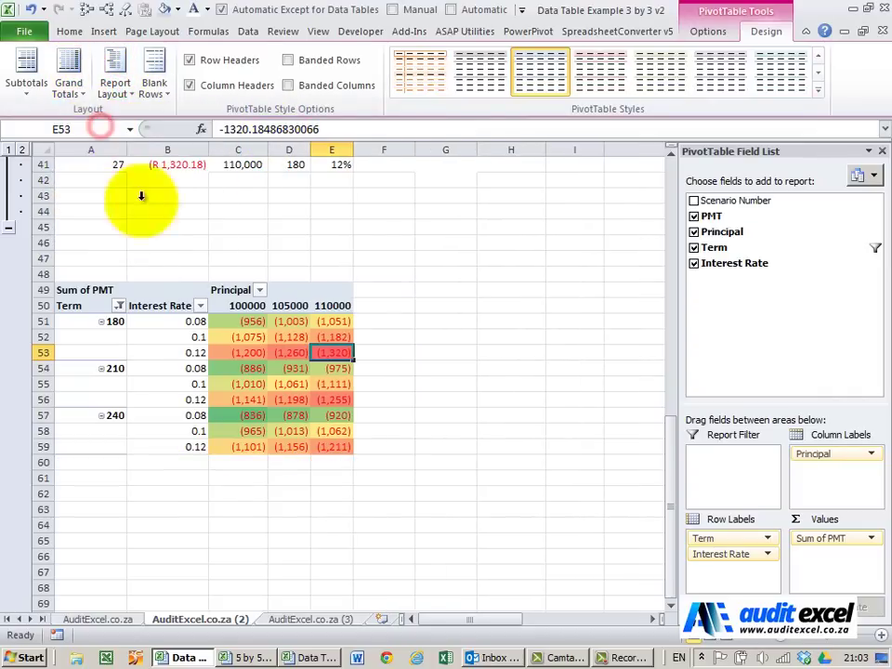
Step: Reorder the PivotTable row labels so that Interest Rate comes before Term
left_click(288, 398)
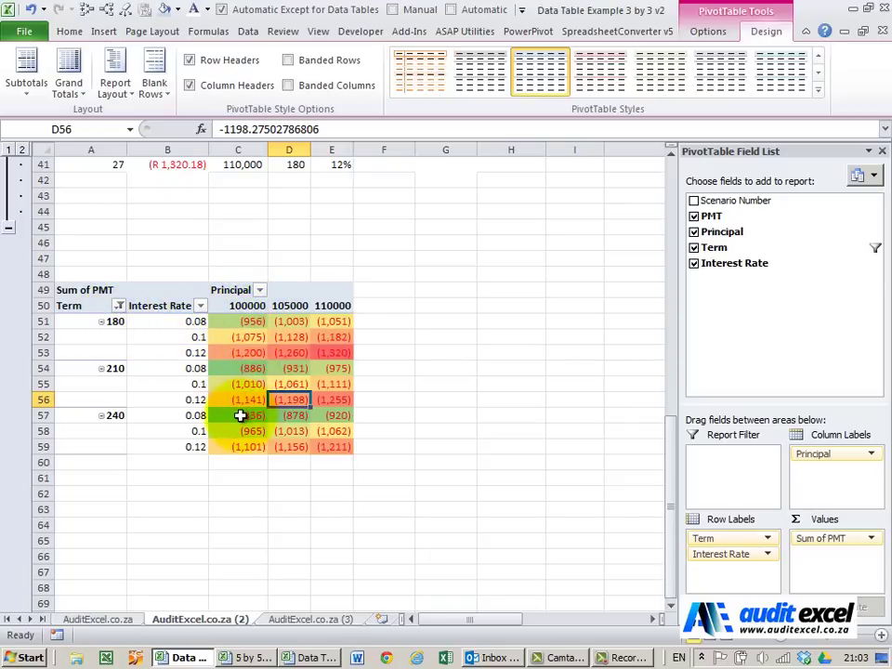
mouse_move(240, 416)
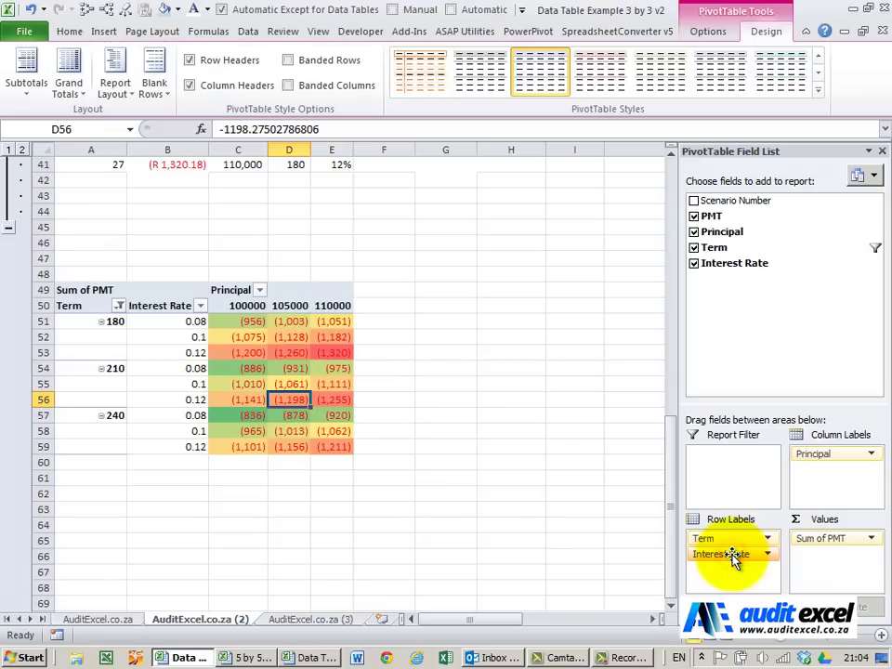
left_click_drag(733, 556, 735, 538)
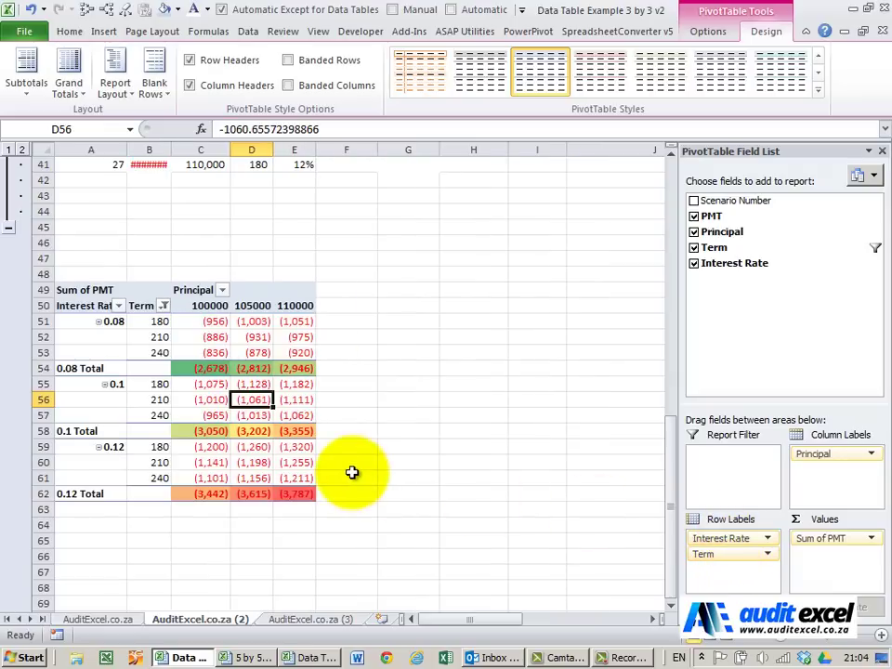
scroll(401, 472, "up", 2)
scroll(401, 472, "down", 2)
Step: Set the Interest Rate field's subtotals to None
left_click(97, 337)
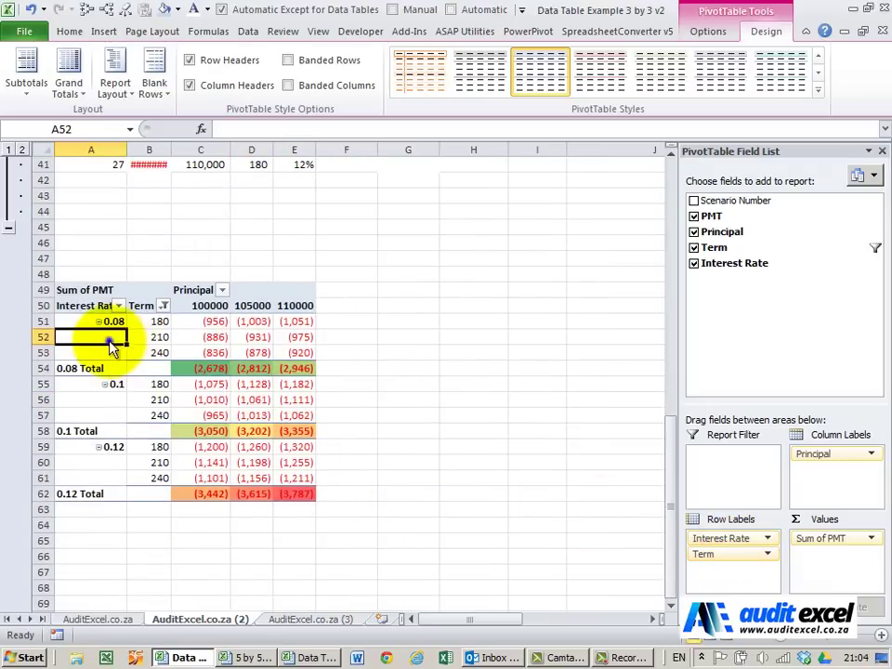
right_click(110, 339)
left_click(173, 587)
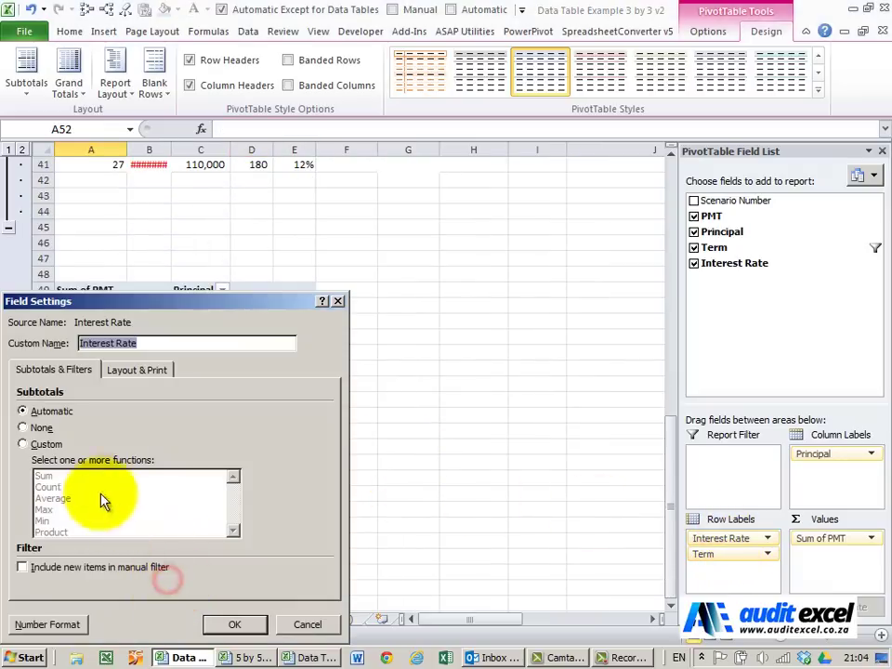
left_click(37, 428)
left_click(235, 627)
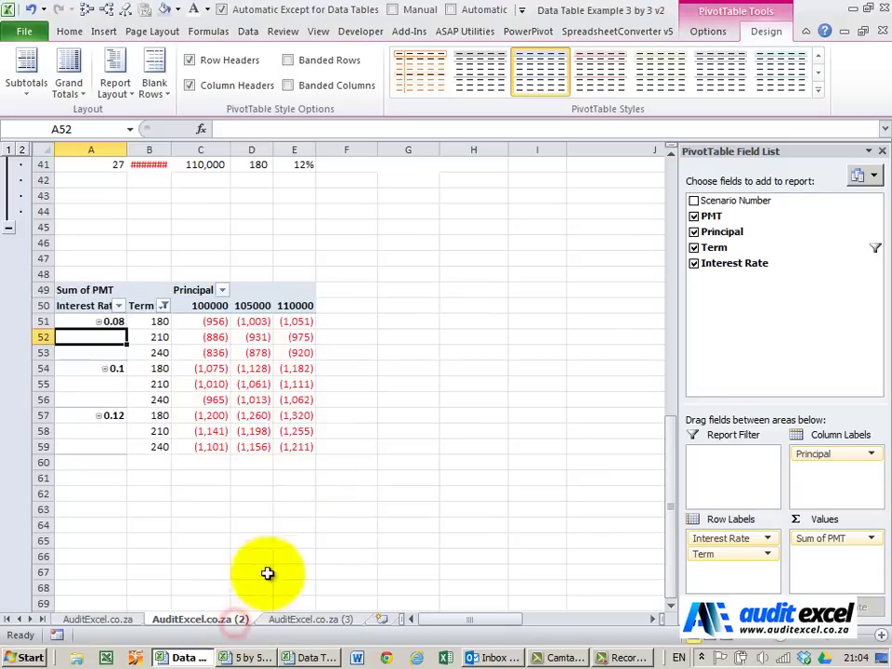
Step: Add a 3-Color Scale conditional format to all cells showing Sum of PMT values for Term and Principal
left_click(216, 368)
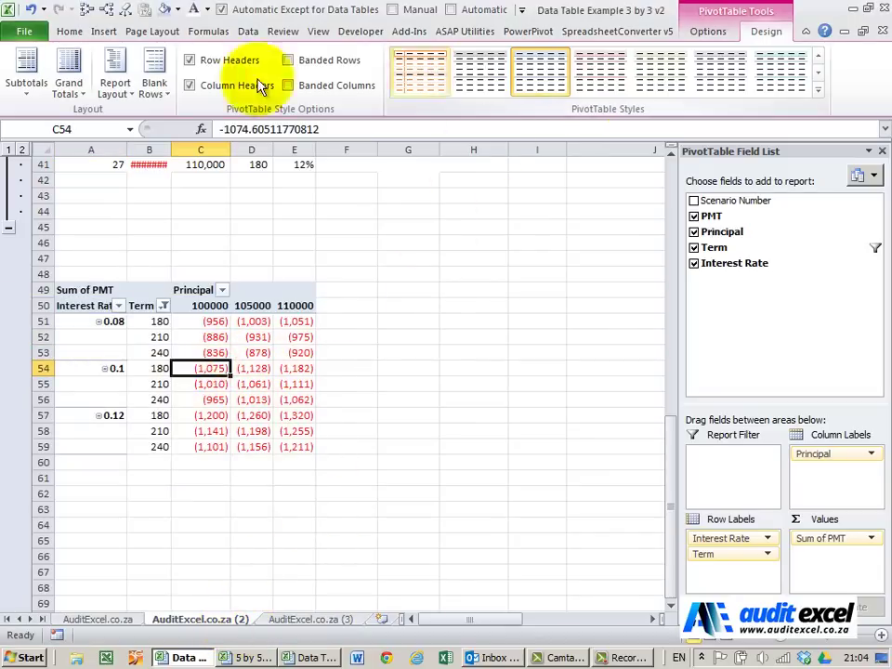
left_click(69, 30)
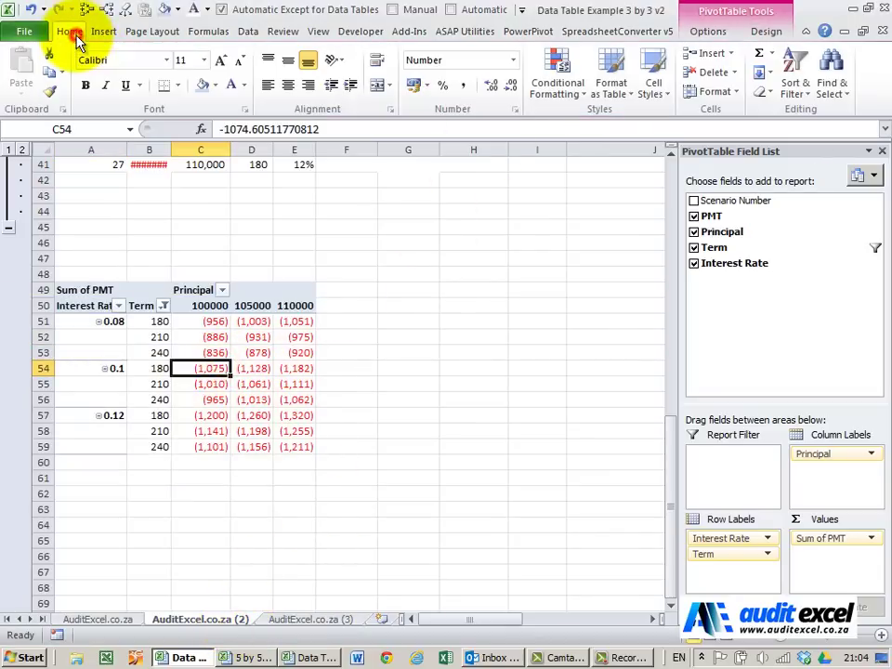
left_click(554, 95)
left_click(591, 309)
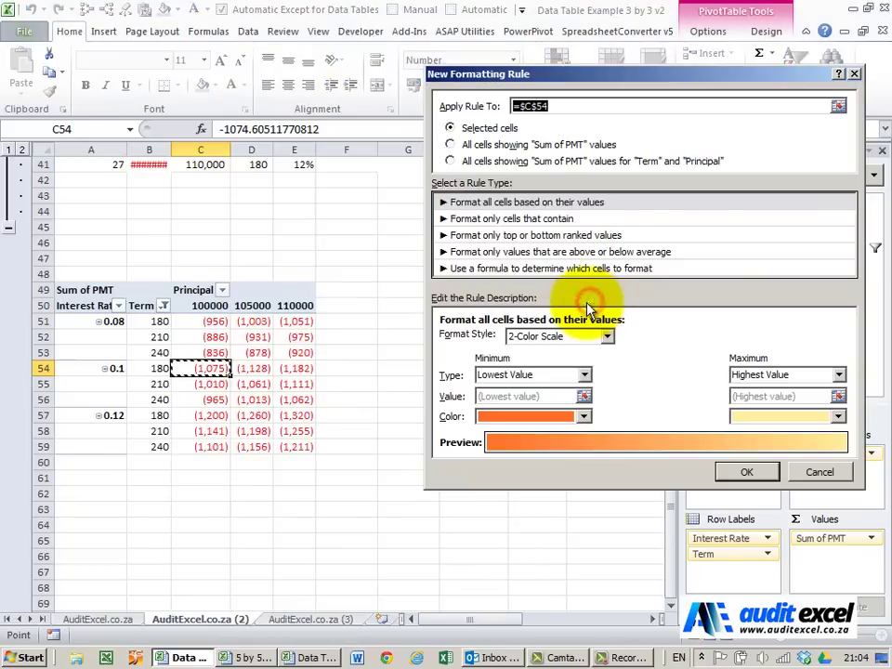
left_click(539, 268)
left_click(451, 161)
left_click(514, 201)
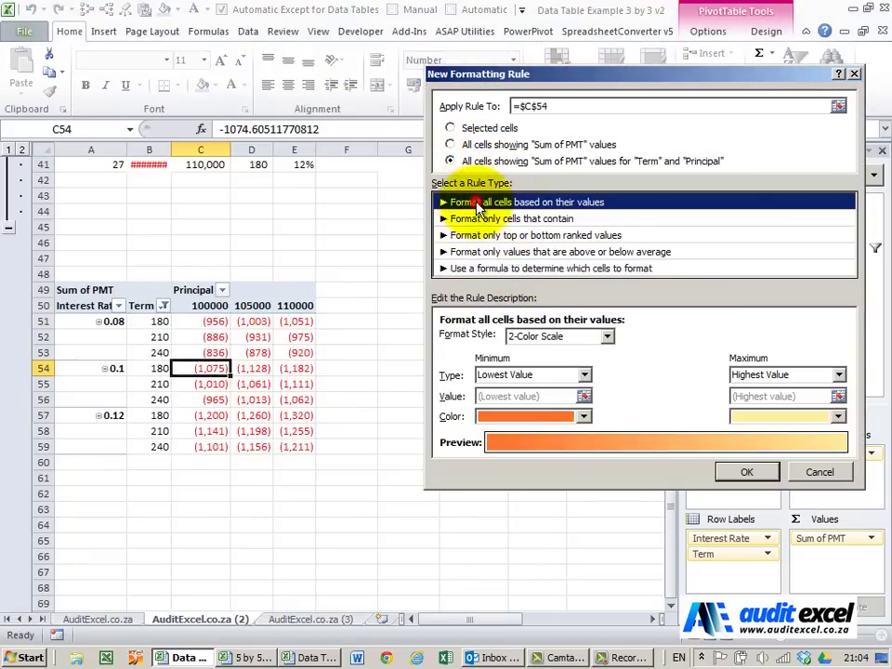
left_click(582, 335)
left_click(548, 363)
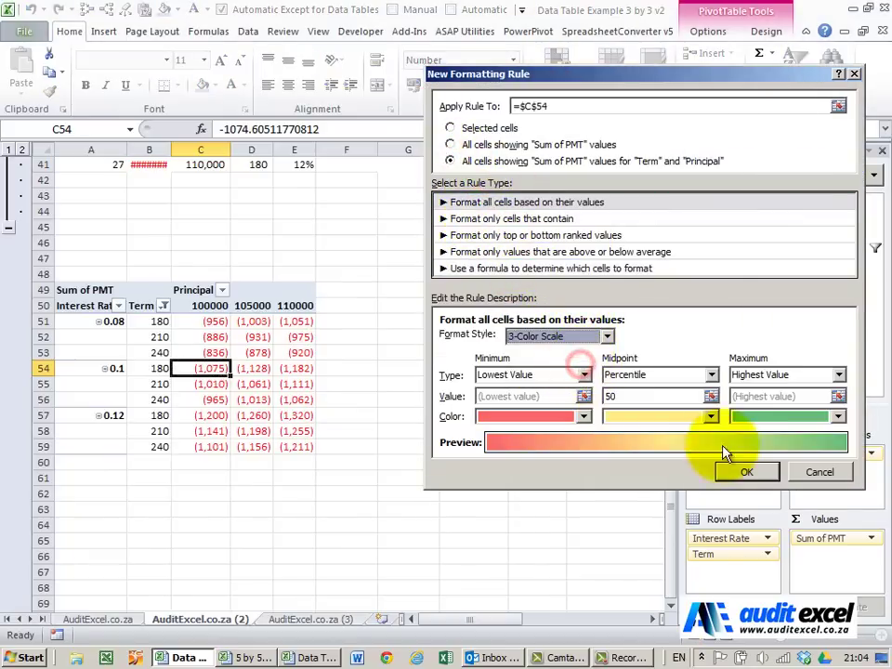
left_click(744, 526)
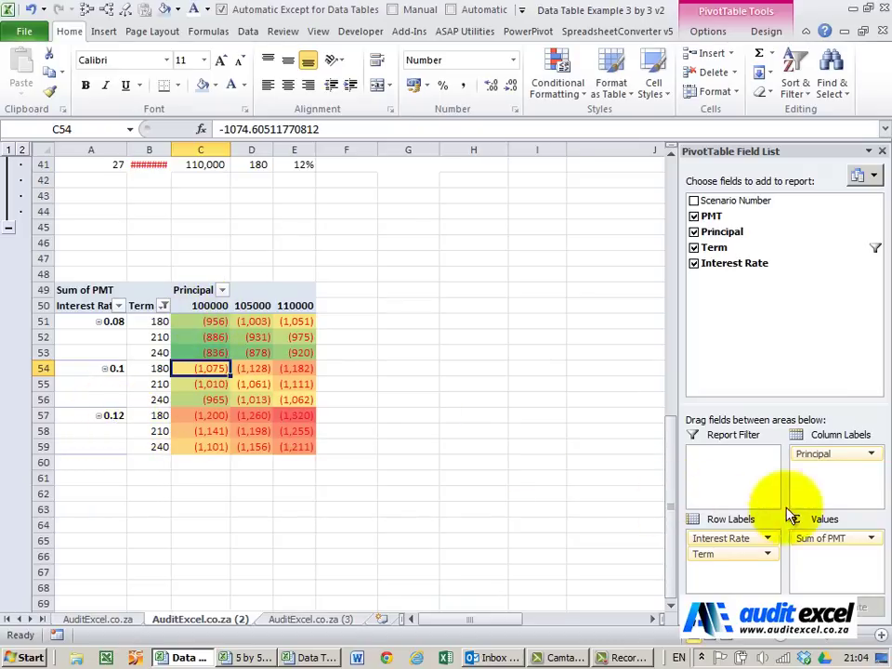
Step: Swap Term and Principal in the PivotTable so Term forms the column labels and Principal sits beneath Interest Rate in the row labels
left_click_drag(741, 558, 817, 494)
left_click_drag(832, 454, 730, 548)
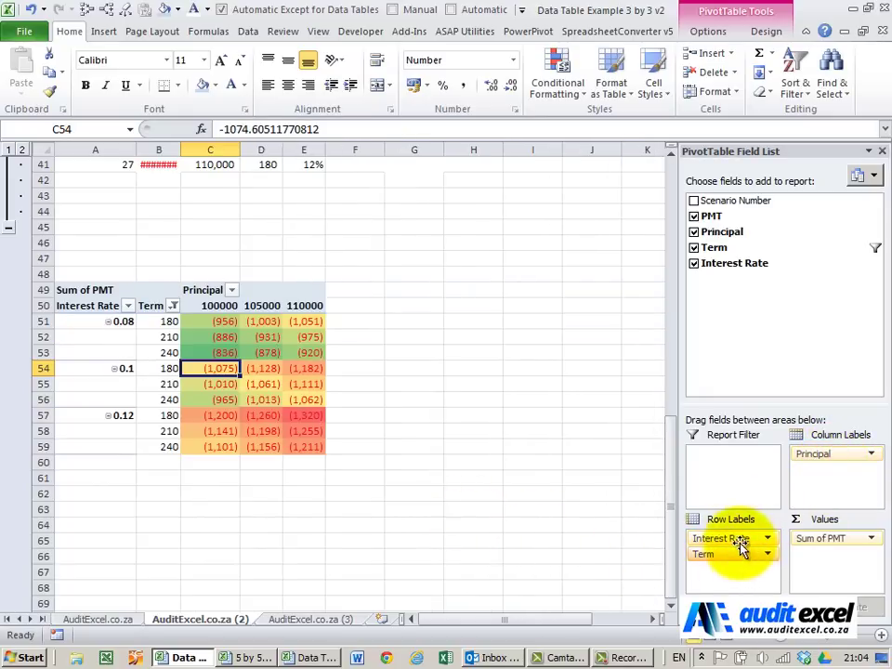
mouse_move(729, 555)
left_mouse_down()
mouse_move(812, 472)
mouse_move(743, 552)
left_mouse_up()
left_click_drag(743, 553, 739, 556)
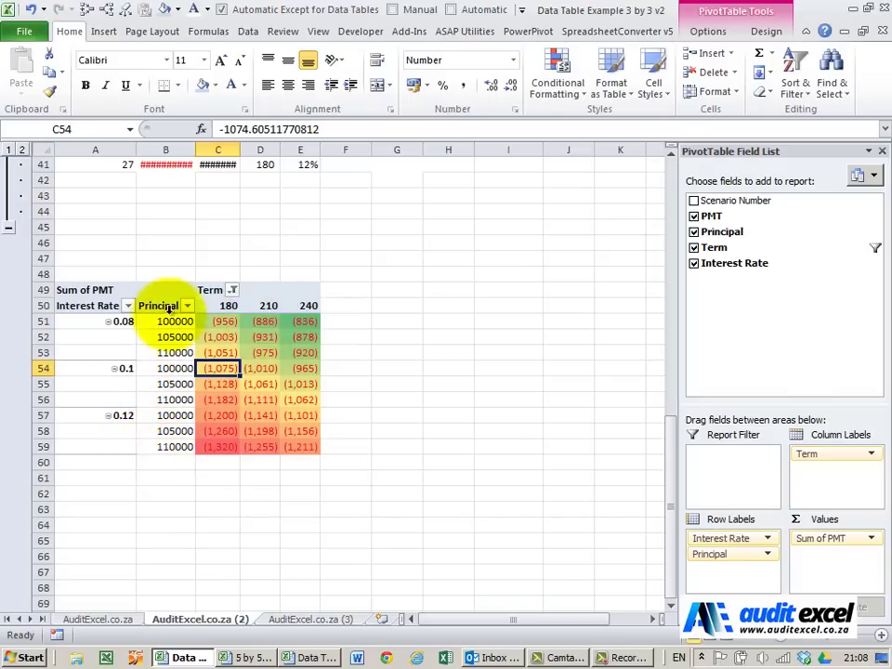
mouse_move(272, 316)
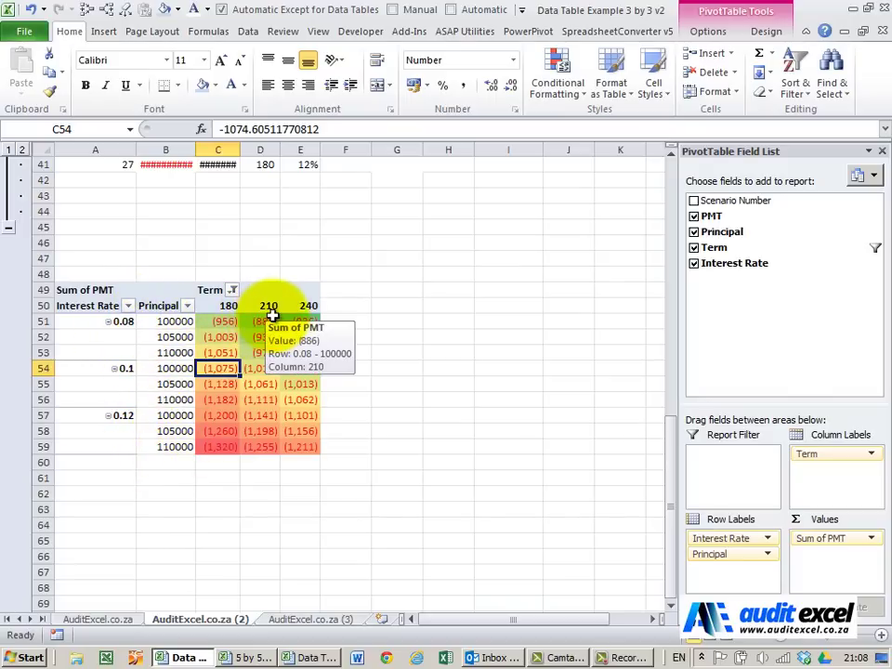
mouse_move(300, 344)
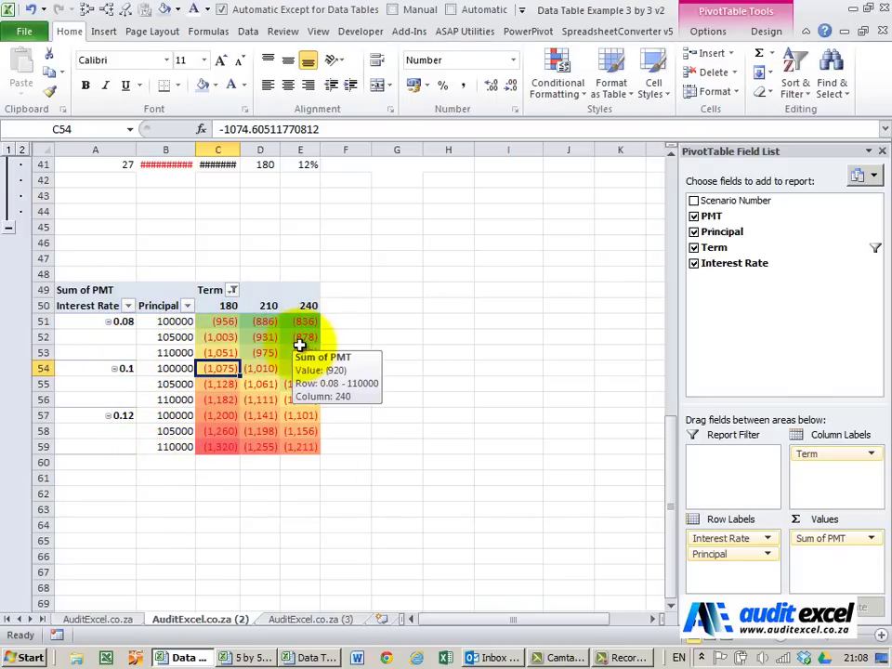
Step: Turn on Repeat item labels for the Interest Rate field in the PivotTable's row labels
right_click(86, 340)
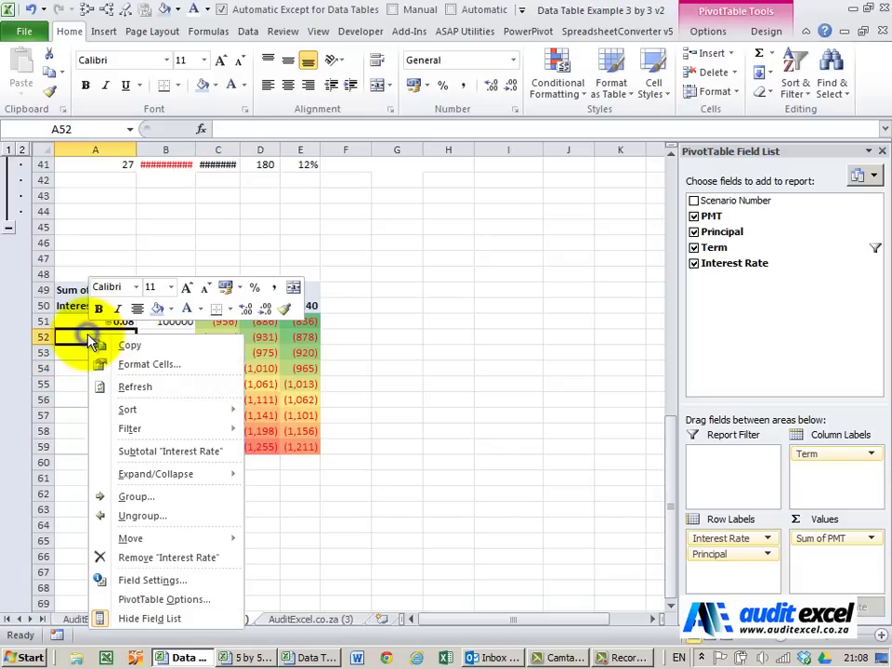
left_click(107, 578)
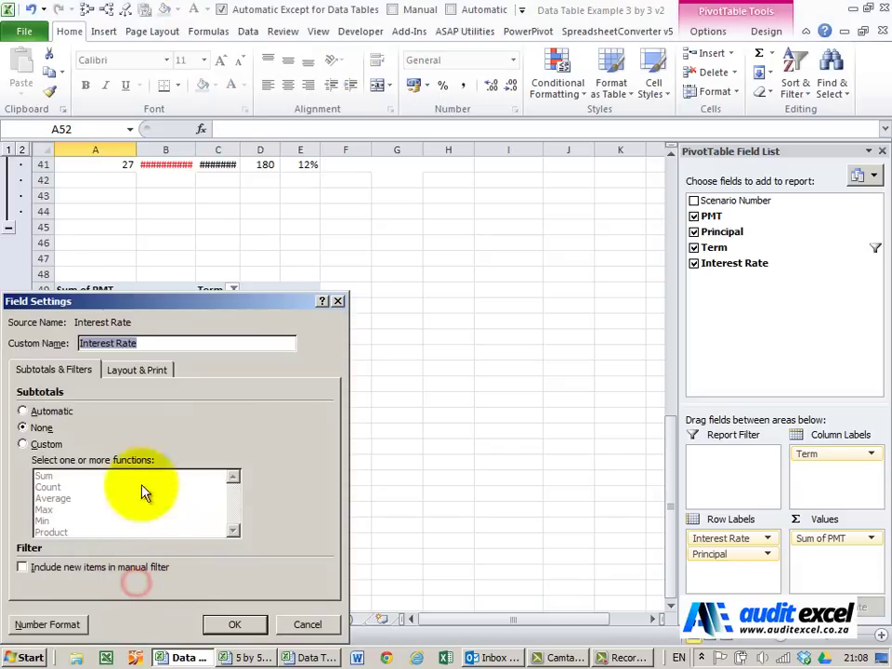
left_click(121, 369)
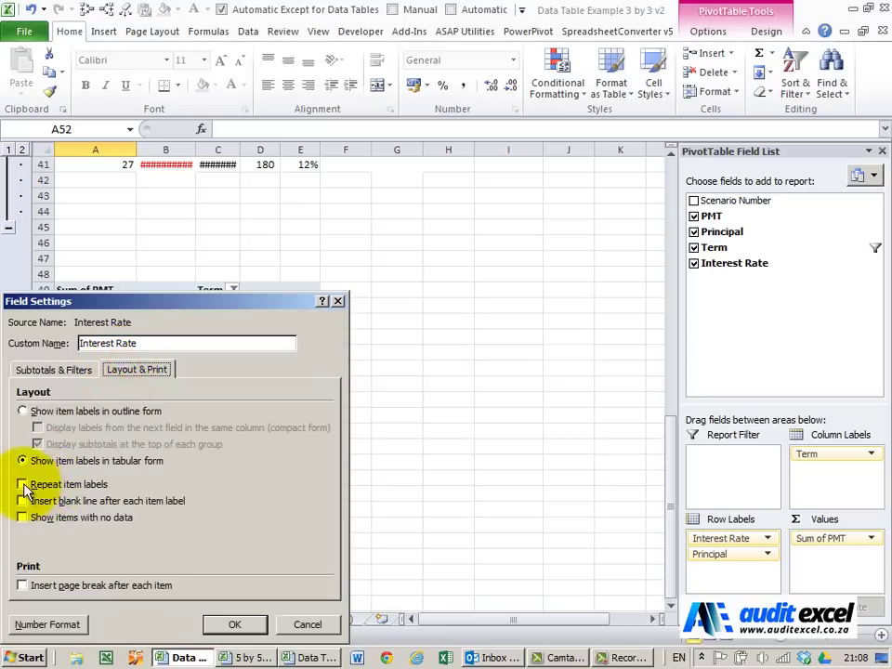
left_click(22, 484)
left_click(232, 625)
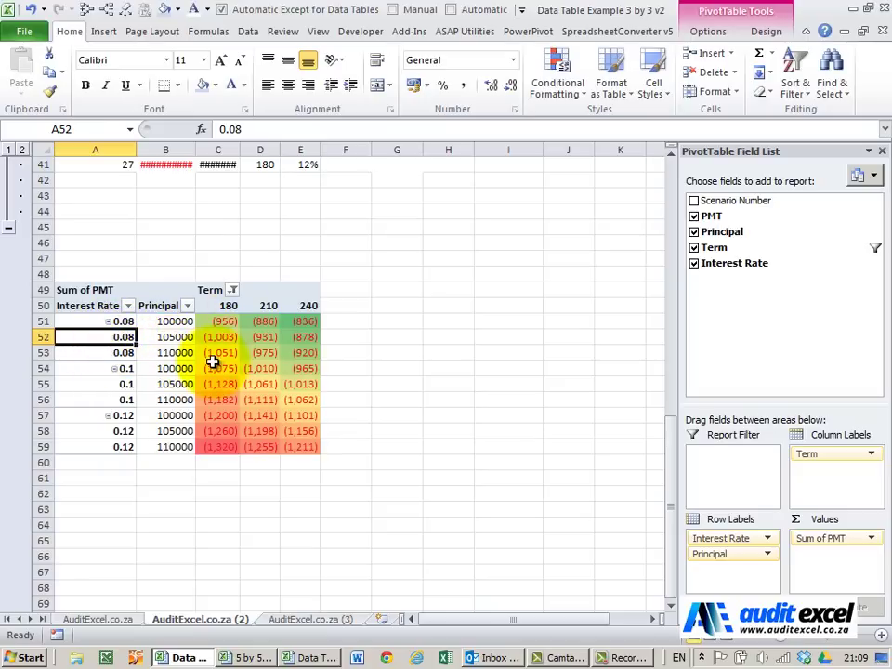
Step: Examine the four input variables and the full scenario list on Sheet1 of the Data Table Example 4 by 3 workbook
mouse_move(216, 365)
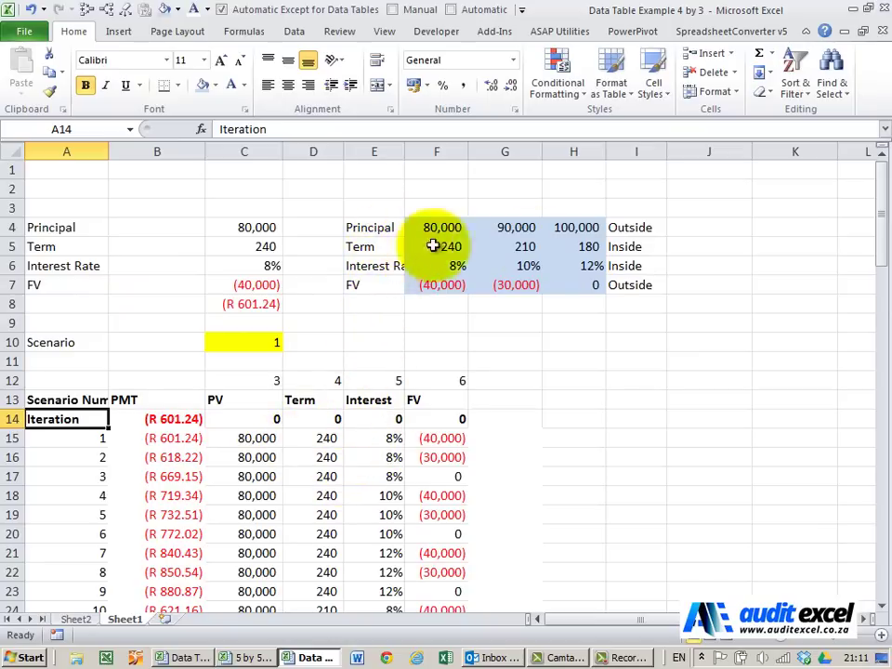
scroll(277, 408, "down", 12)
scroll(232, 419, "down", 15)
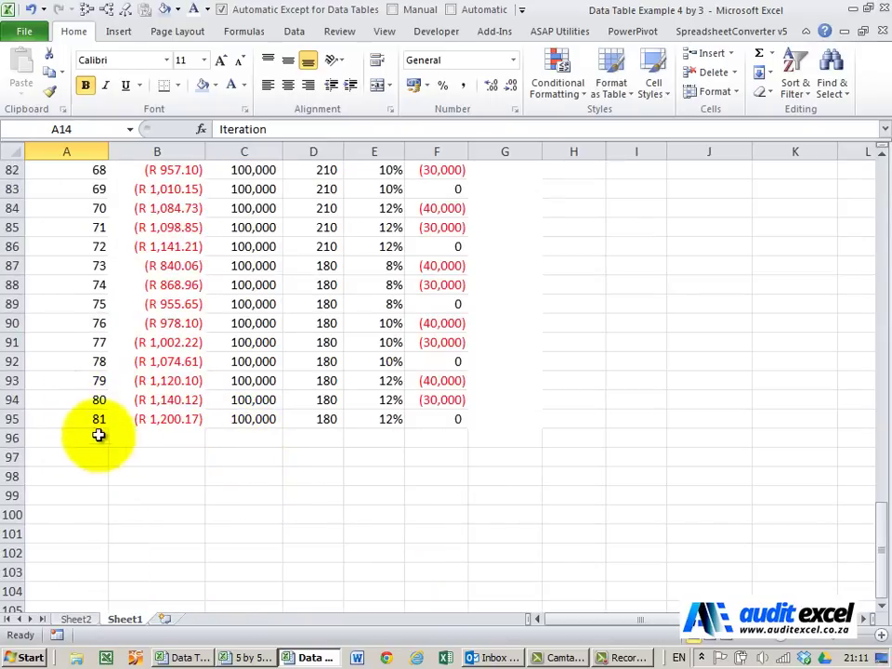
scroll(389, 448, "up", 20)
scroll(421, 432, "up", 2)
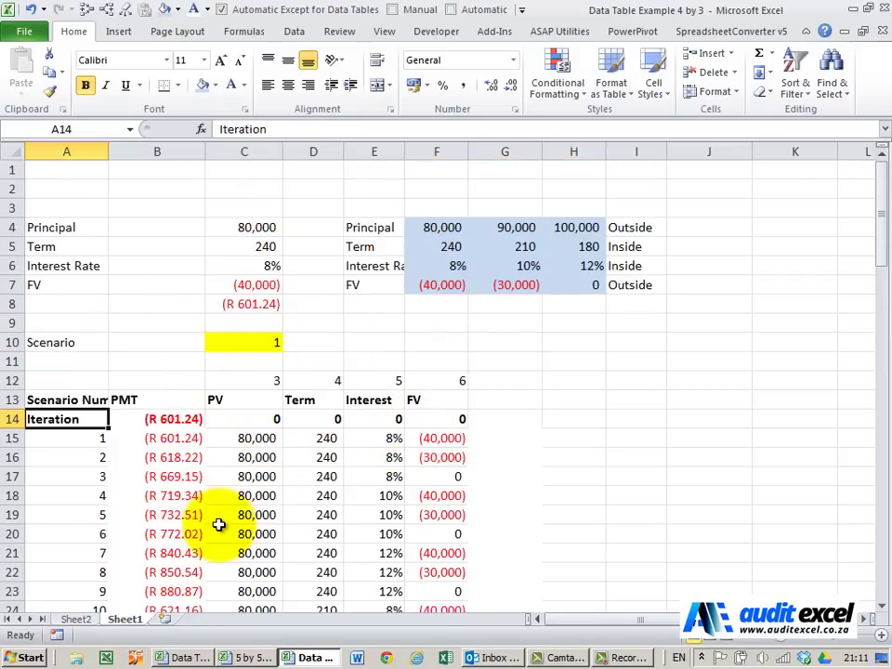
Step: Show Sheet2 and examine its colour-scaled Average of PMT PivotTable by PV, Term, Interest and FV, without the field list
left_click(74, 619)
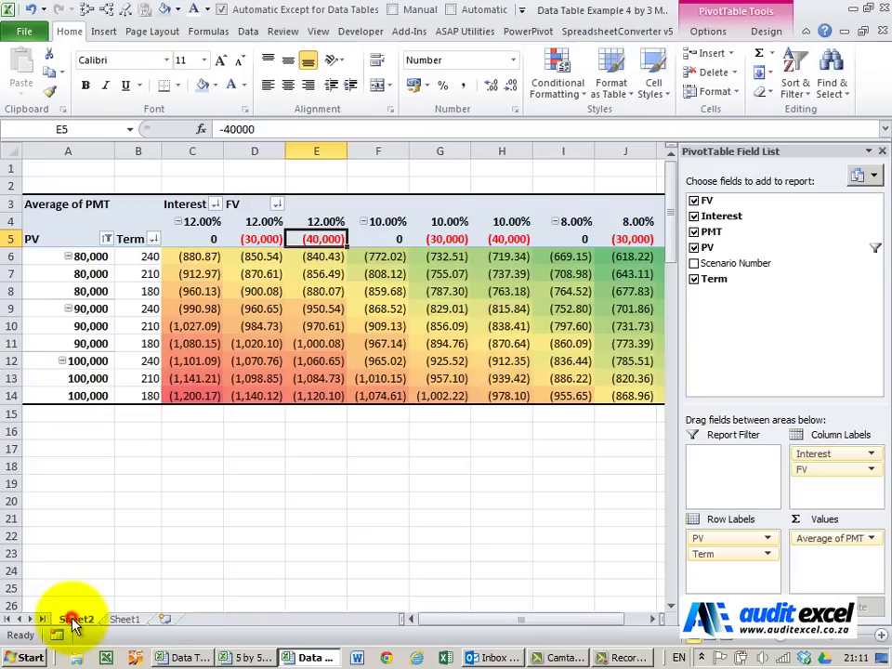
left_click(353, 464)
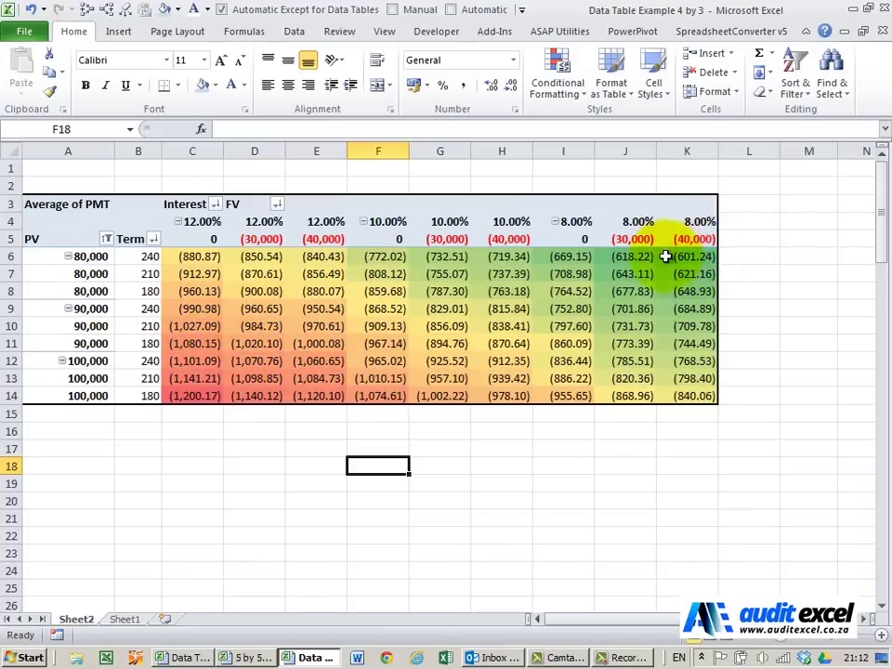
mouse_move(706, 258)
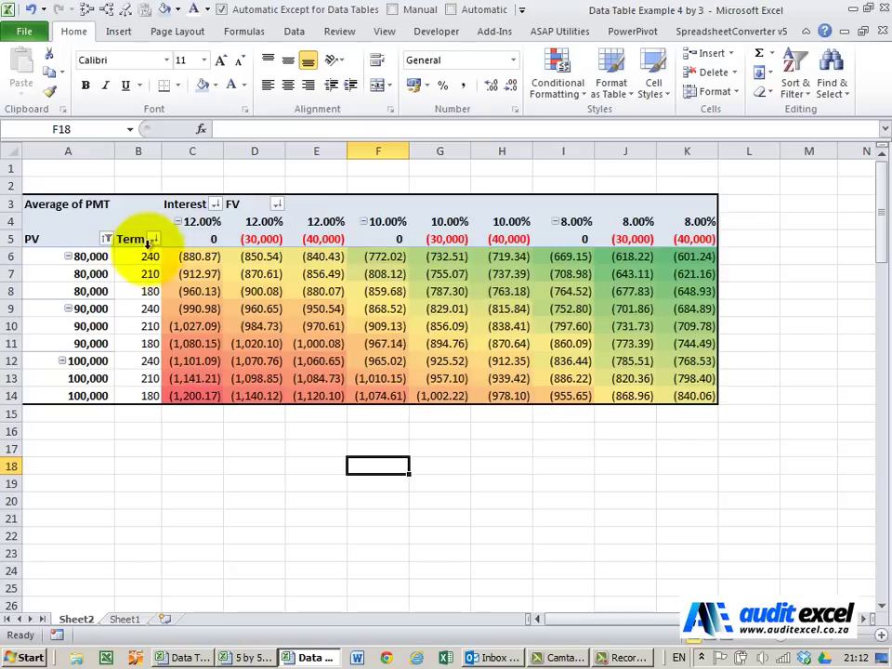
left_click_drag(145, 261, 90, 245)
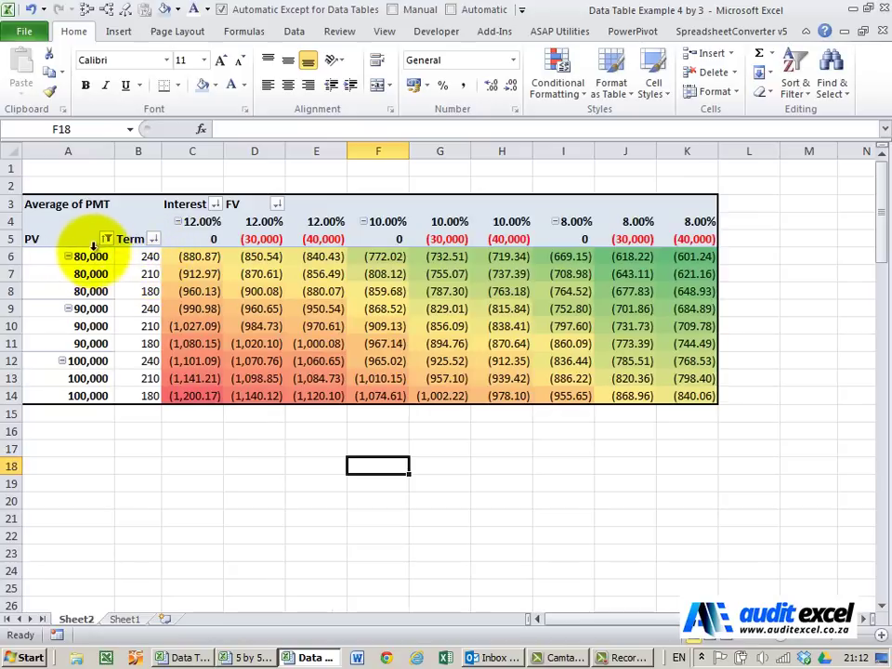